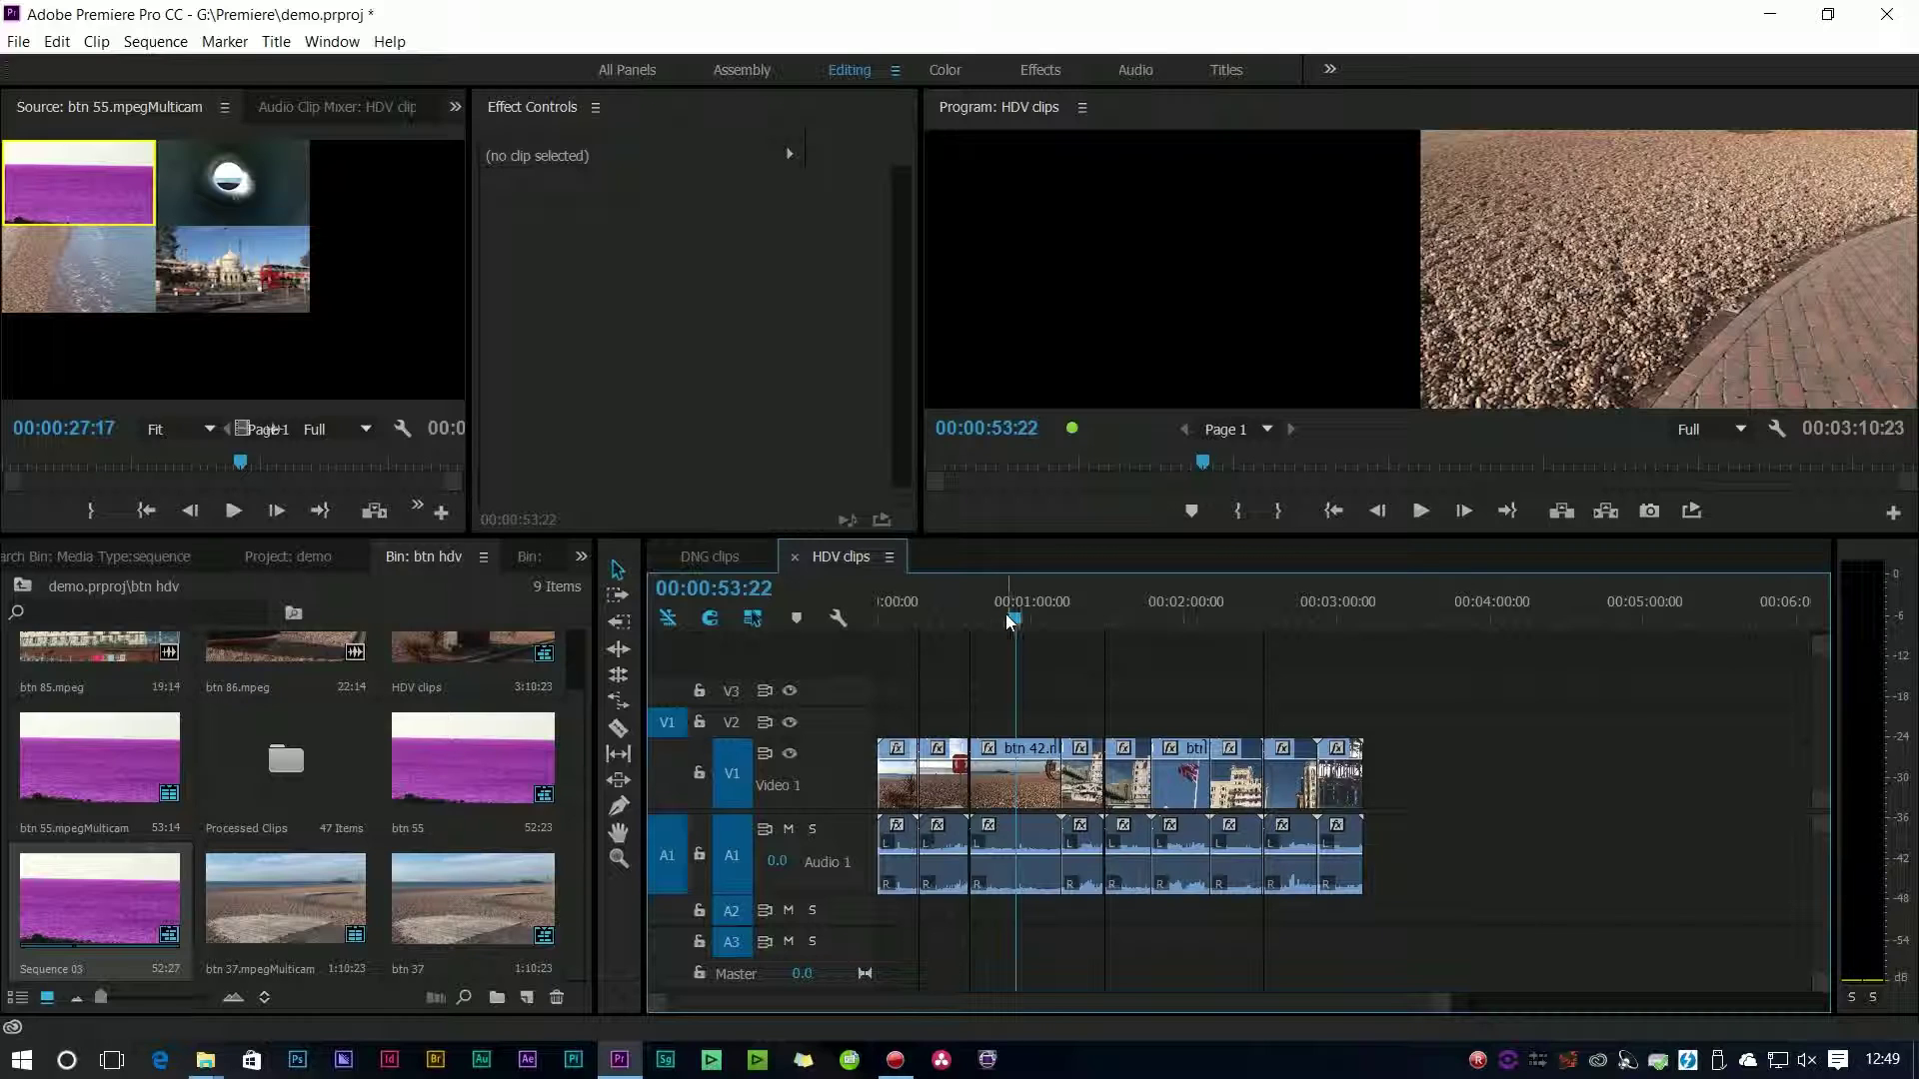
View the Color workspace, return to the Editing workspace and move the HDV clips playhead to the beach hut shot with no clip selected.
left_click(948, 70)
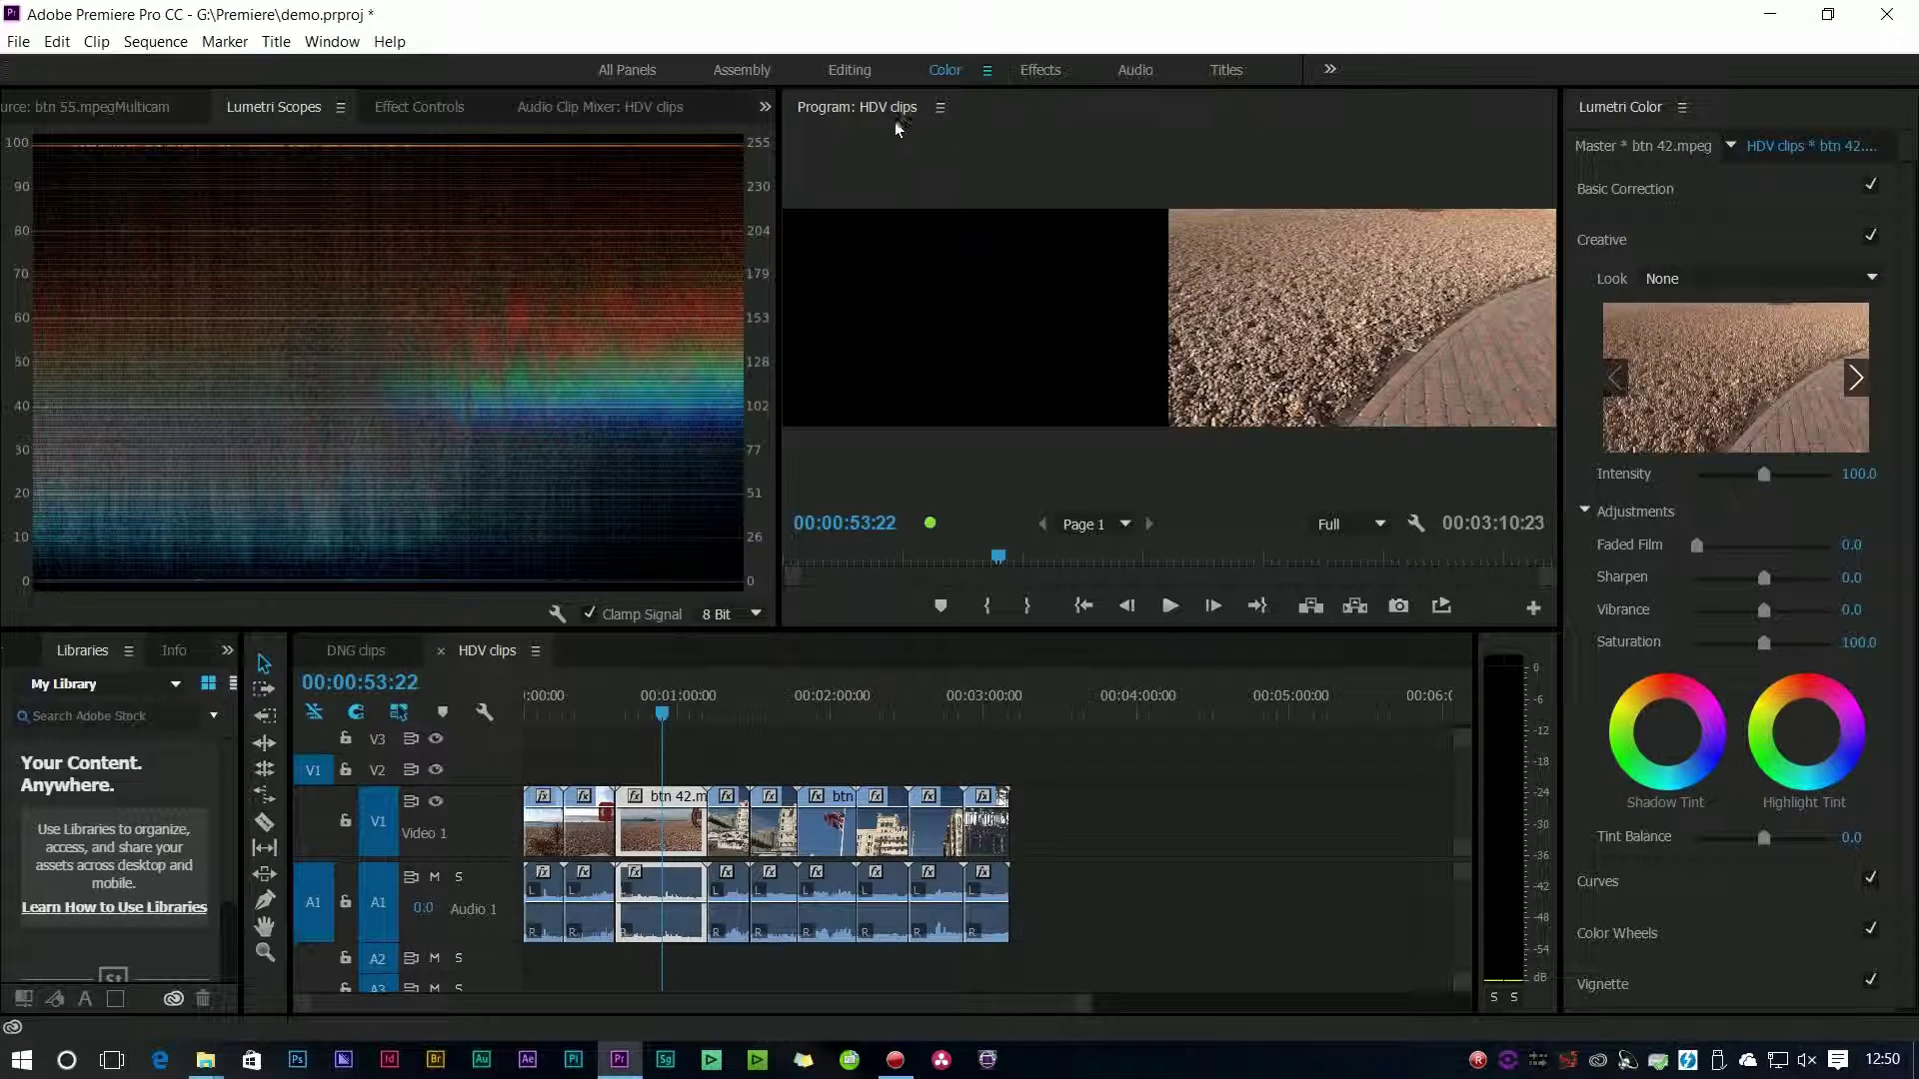
left_click(839, 72)
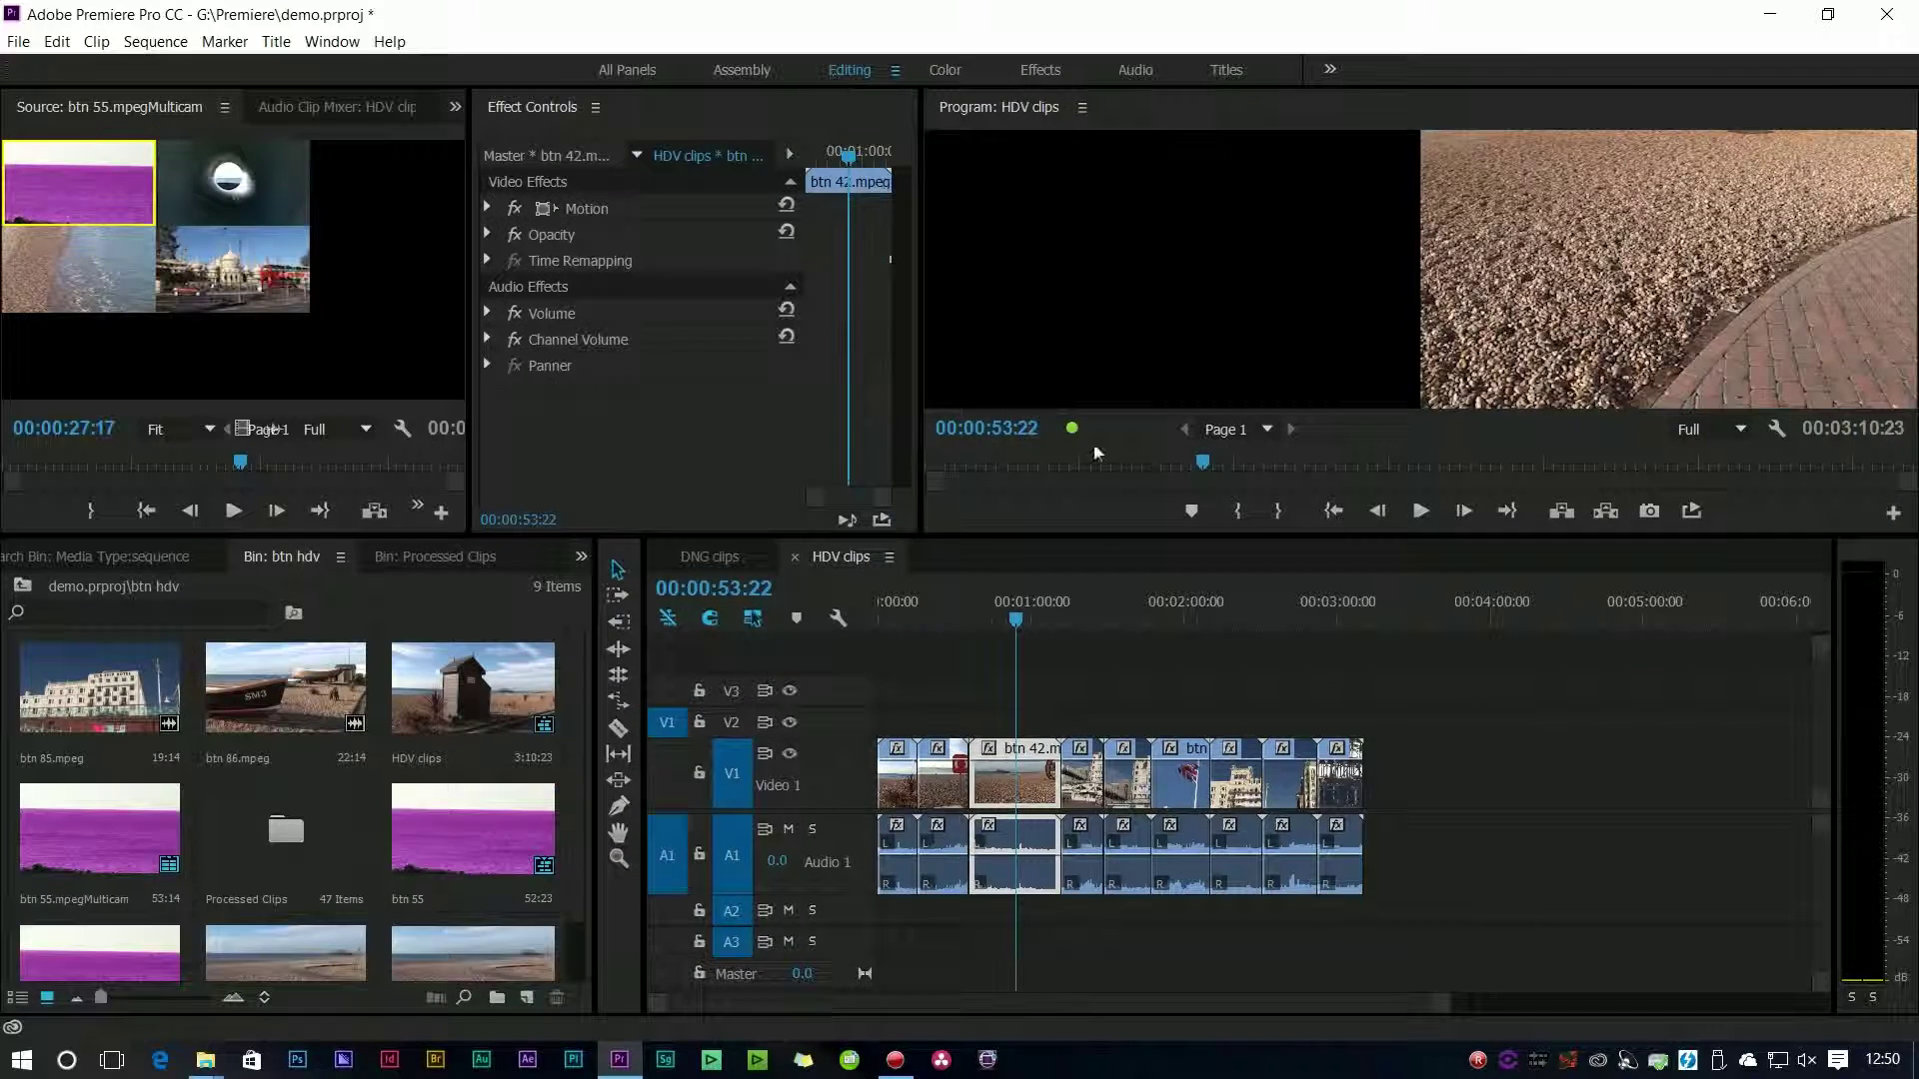
left_click(1018, 609)
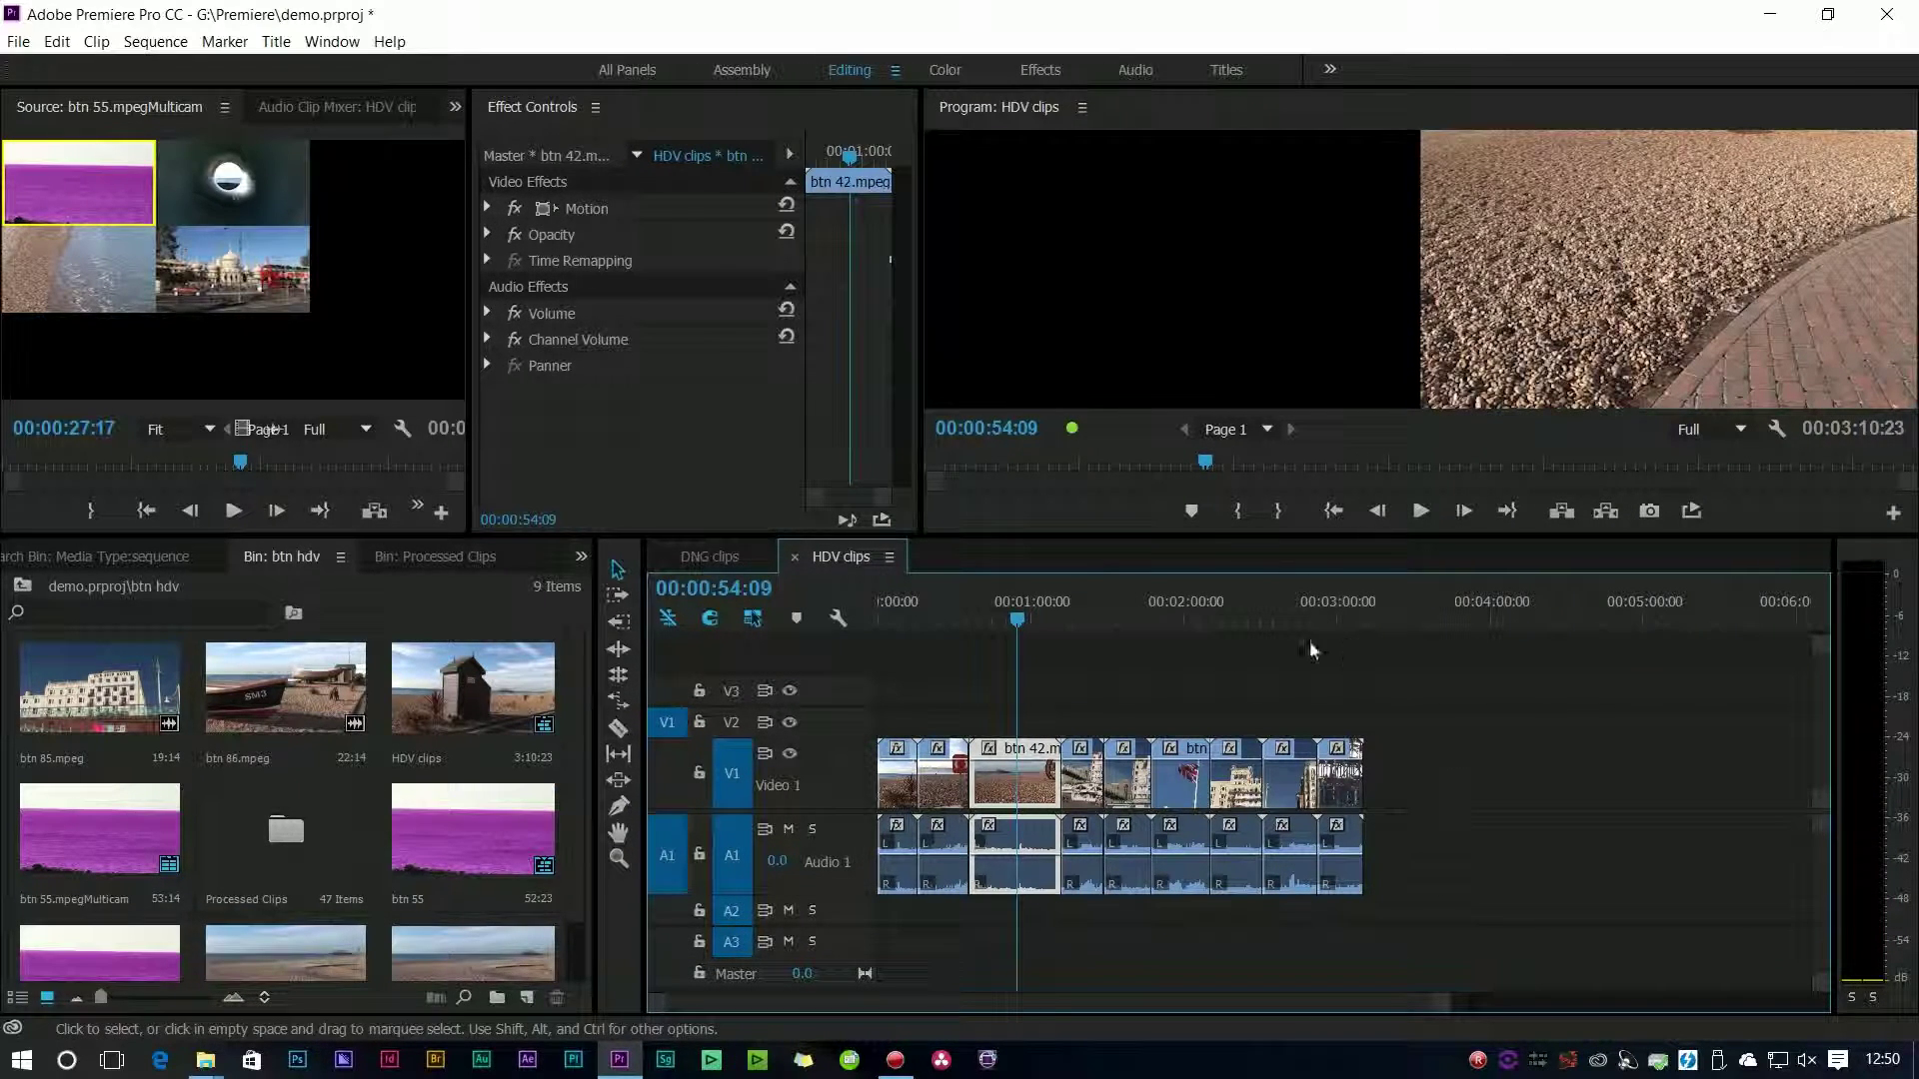
left_click(875, 637)
left_click_drag(875, 639, 894, 681)
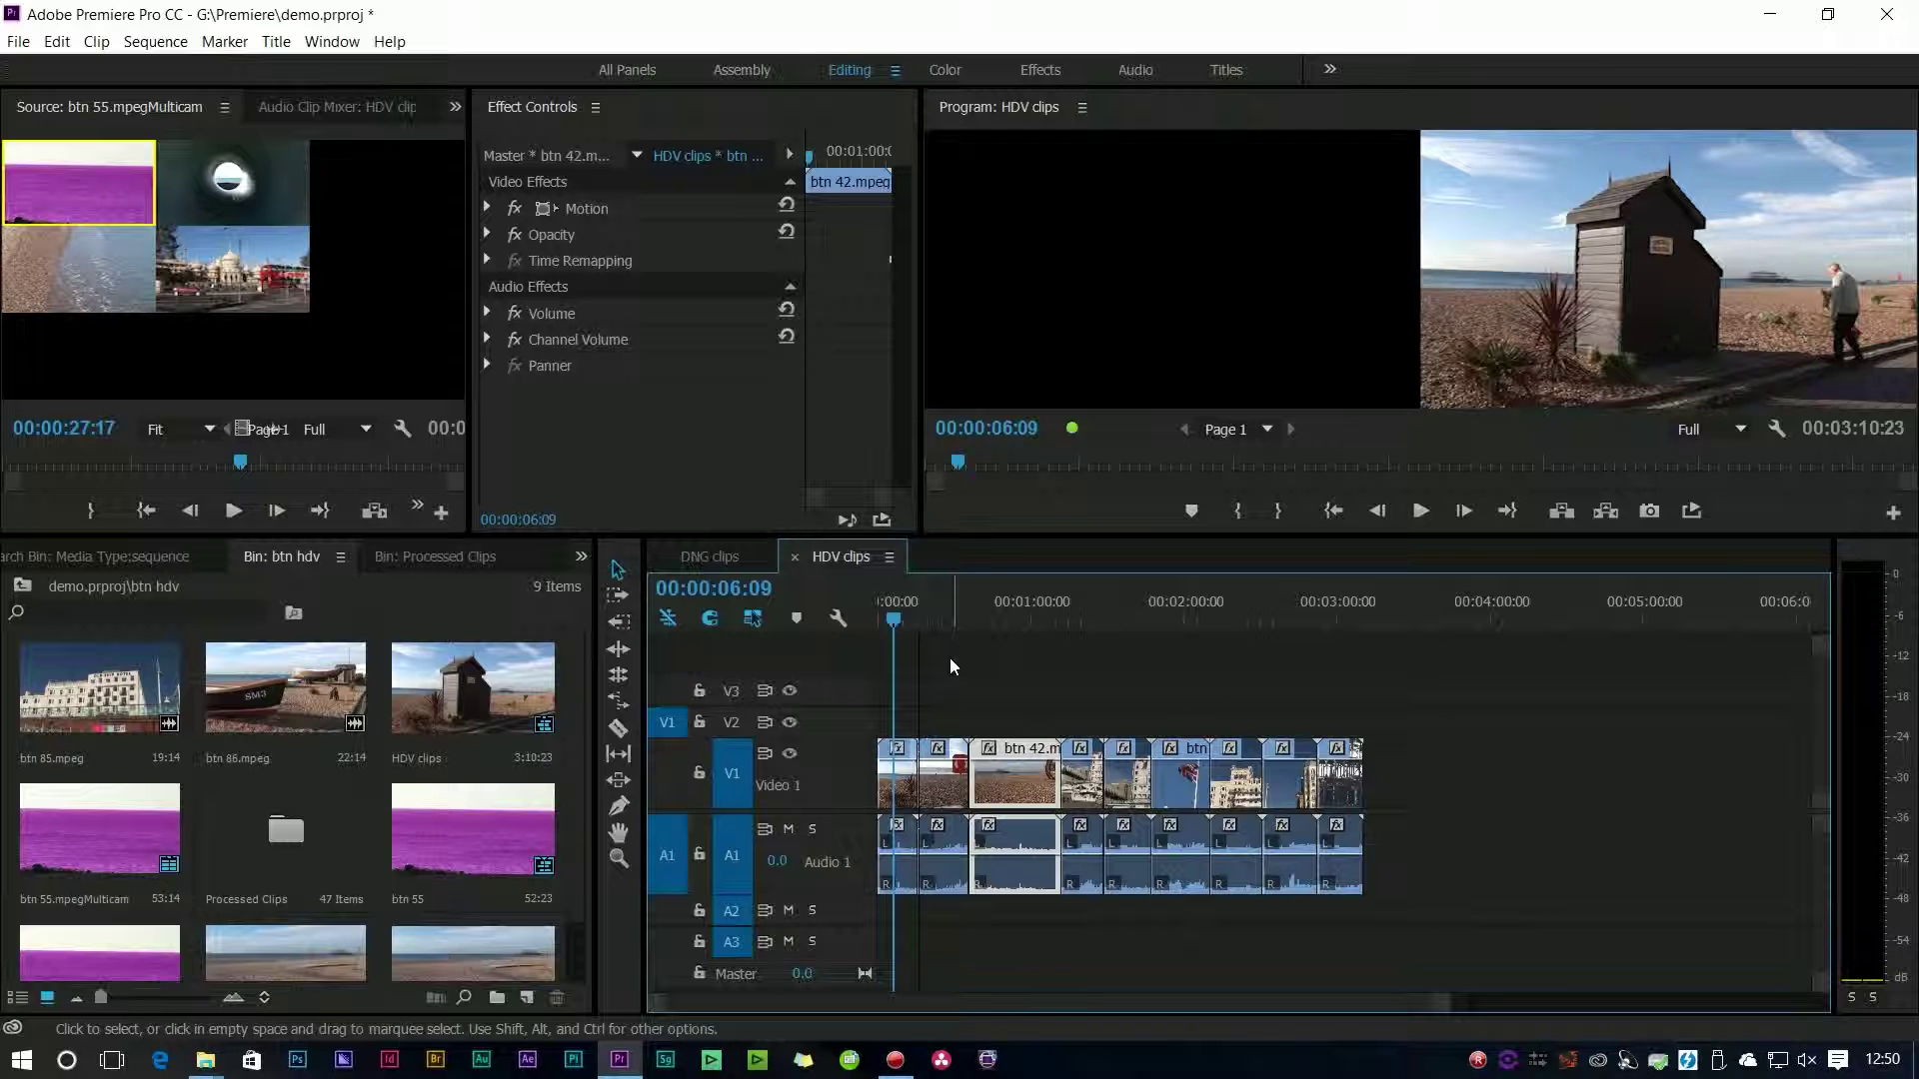
left_click(1321, 693)
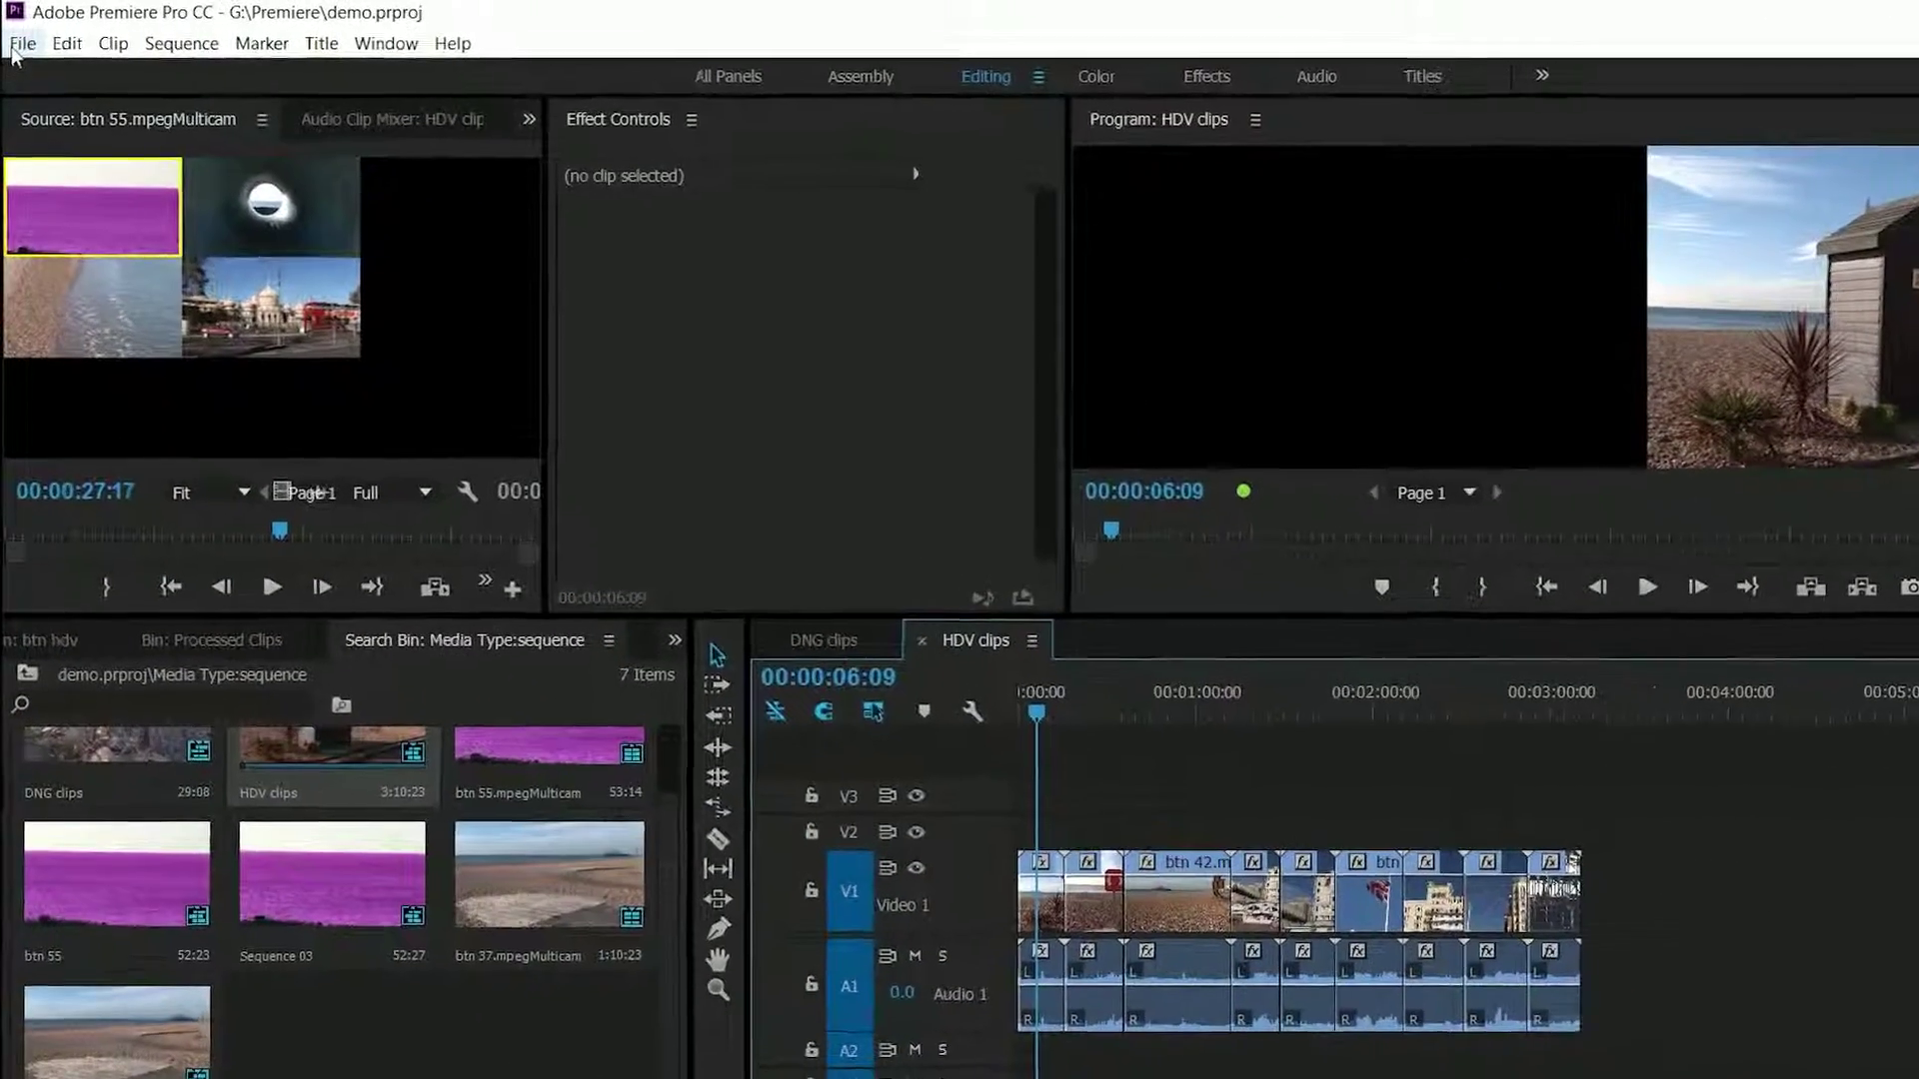
Save the project and send the HDV clips sequence to Adobe SpeedGrade through Direct Link.
left_click(15, 48)
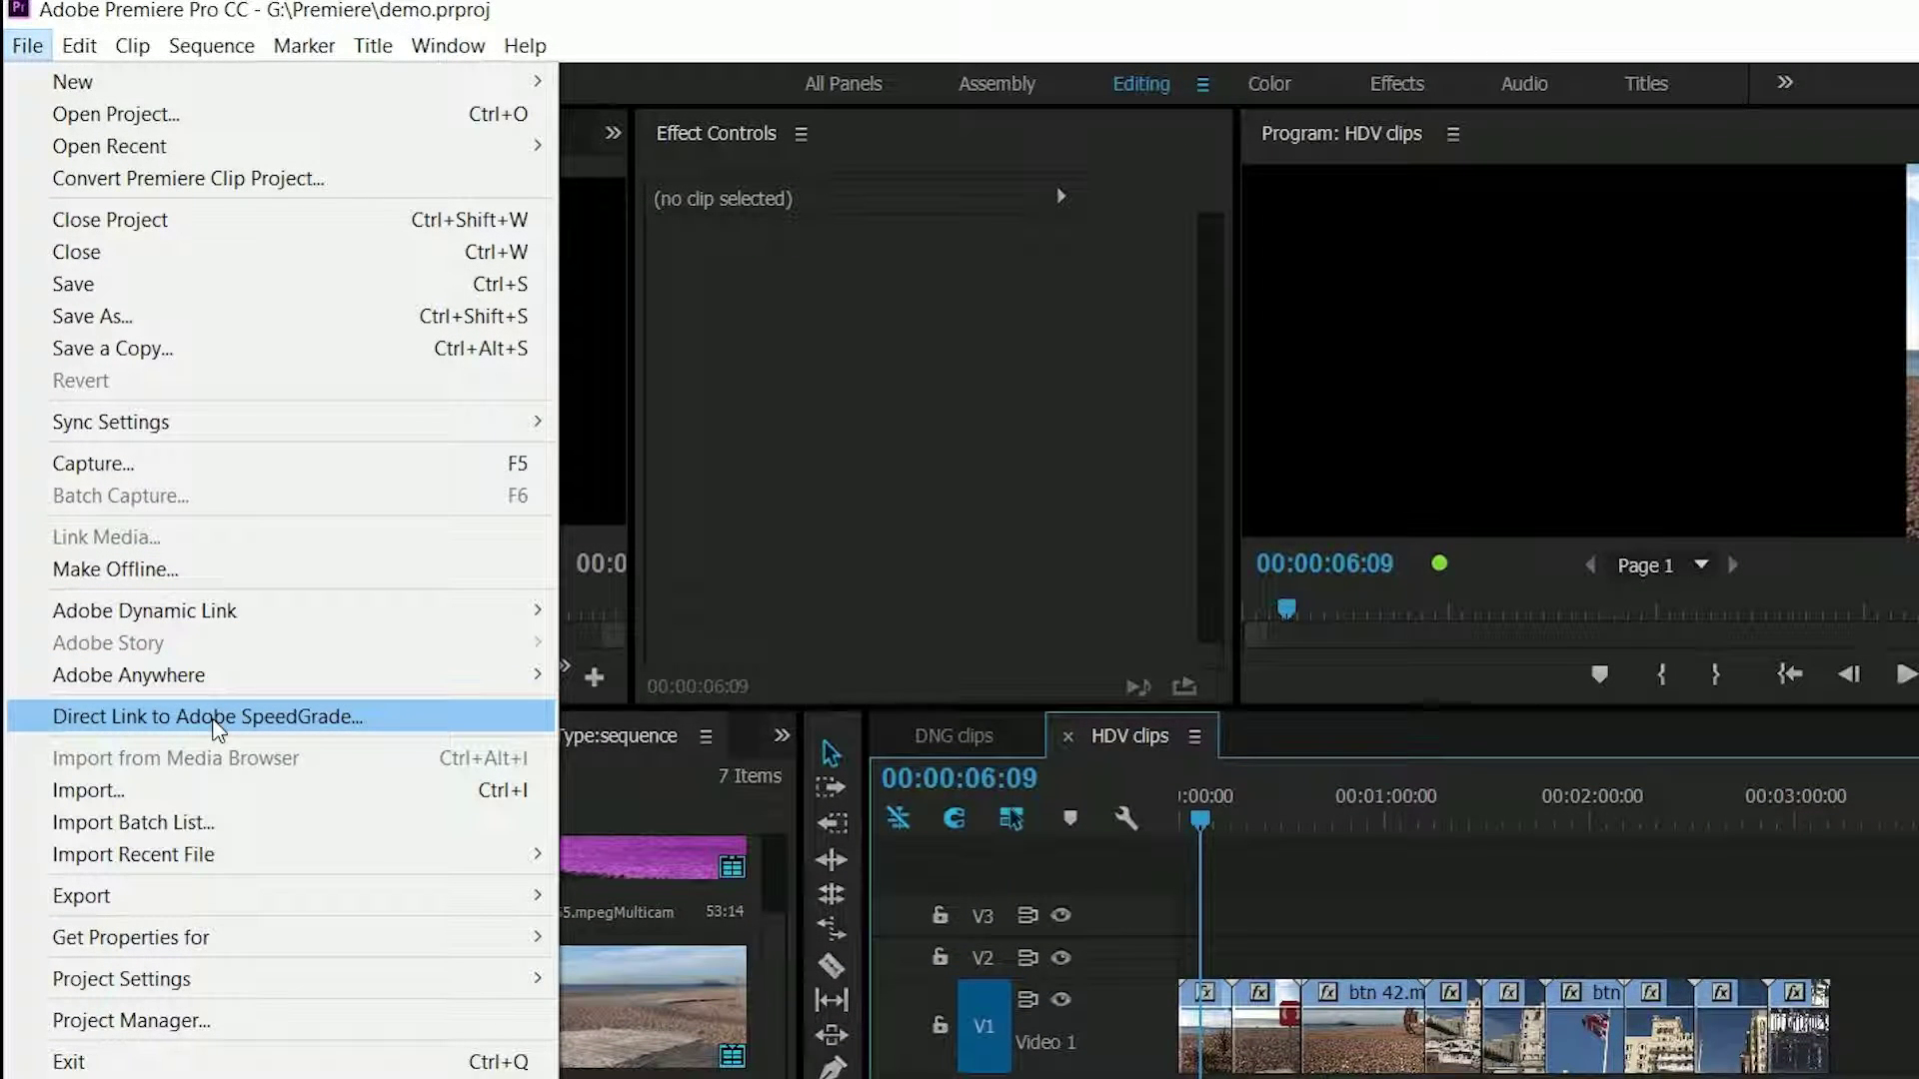
left_click(213, 718)
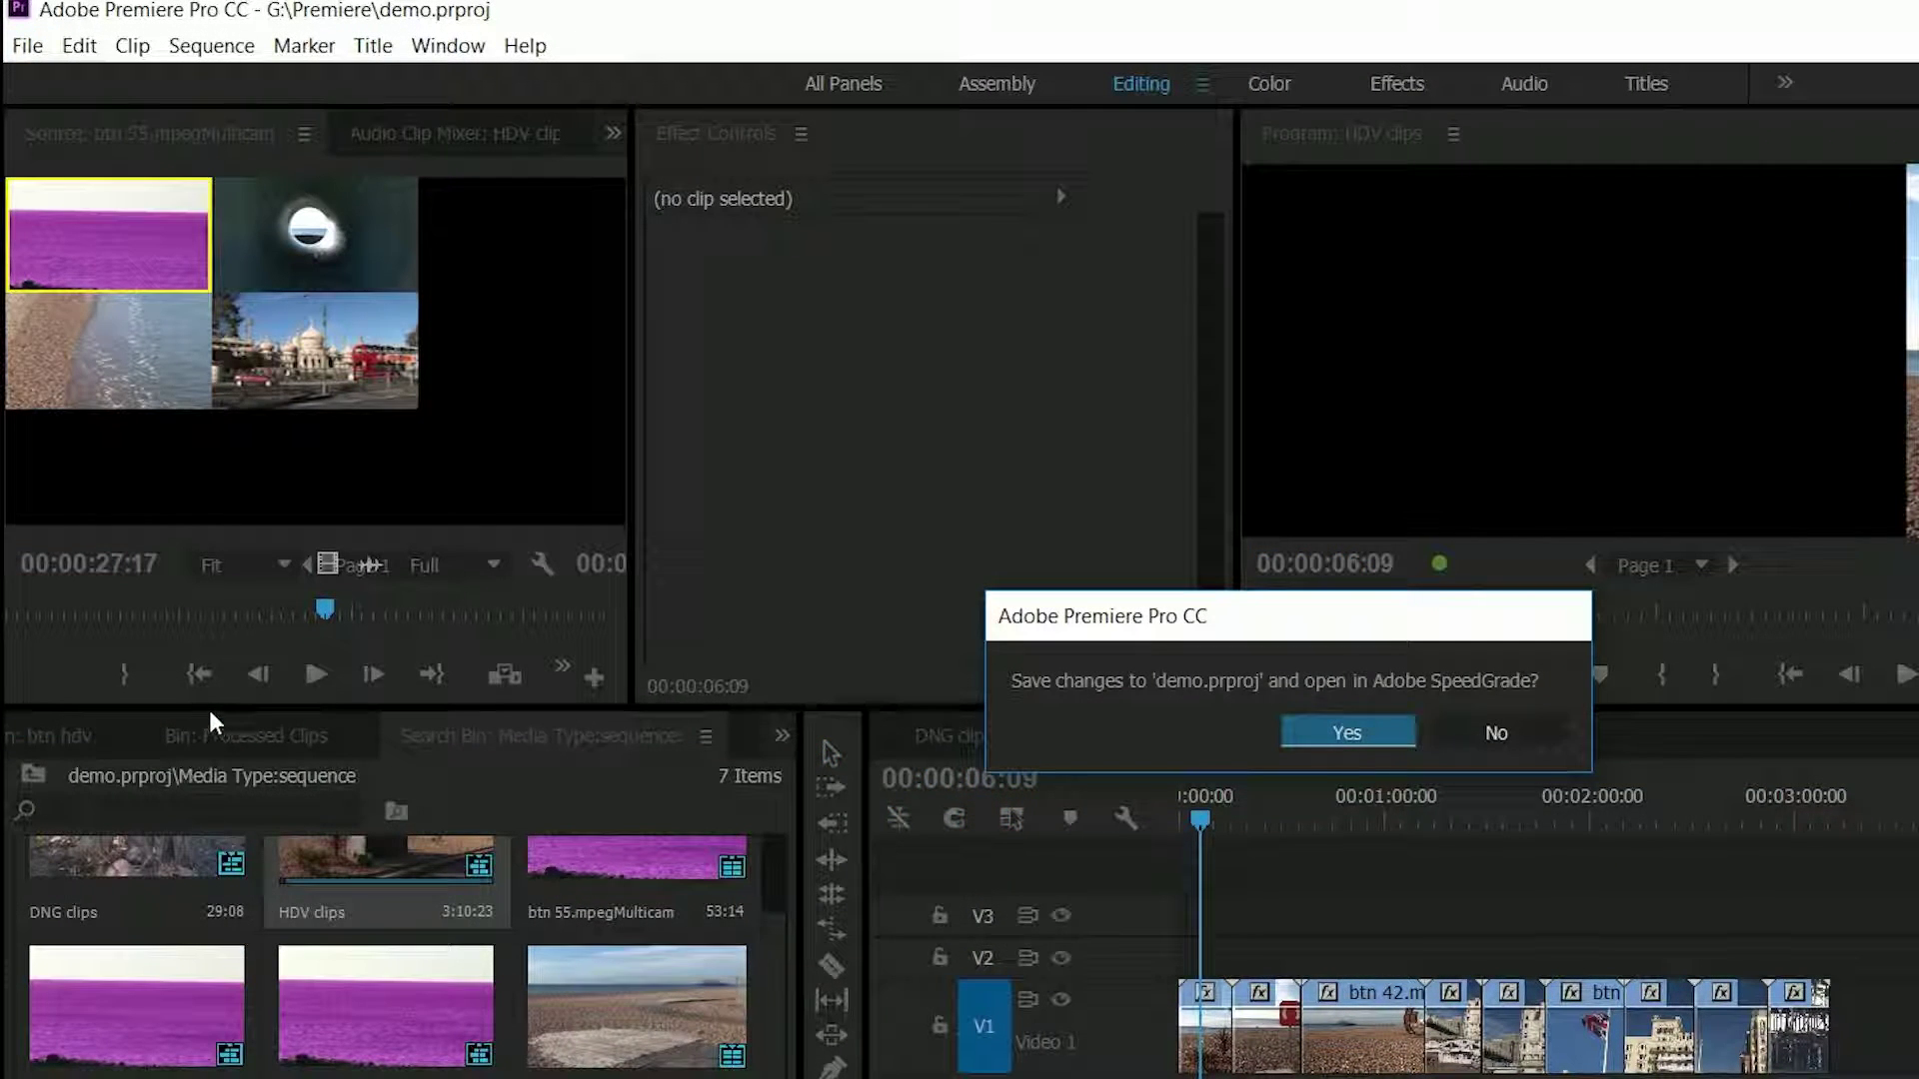
left_click(1348, 737)
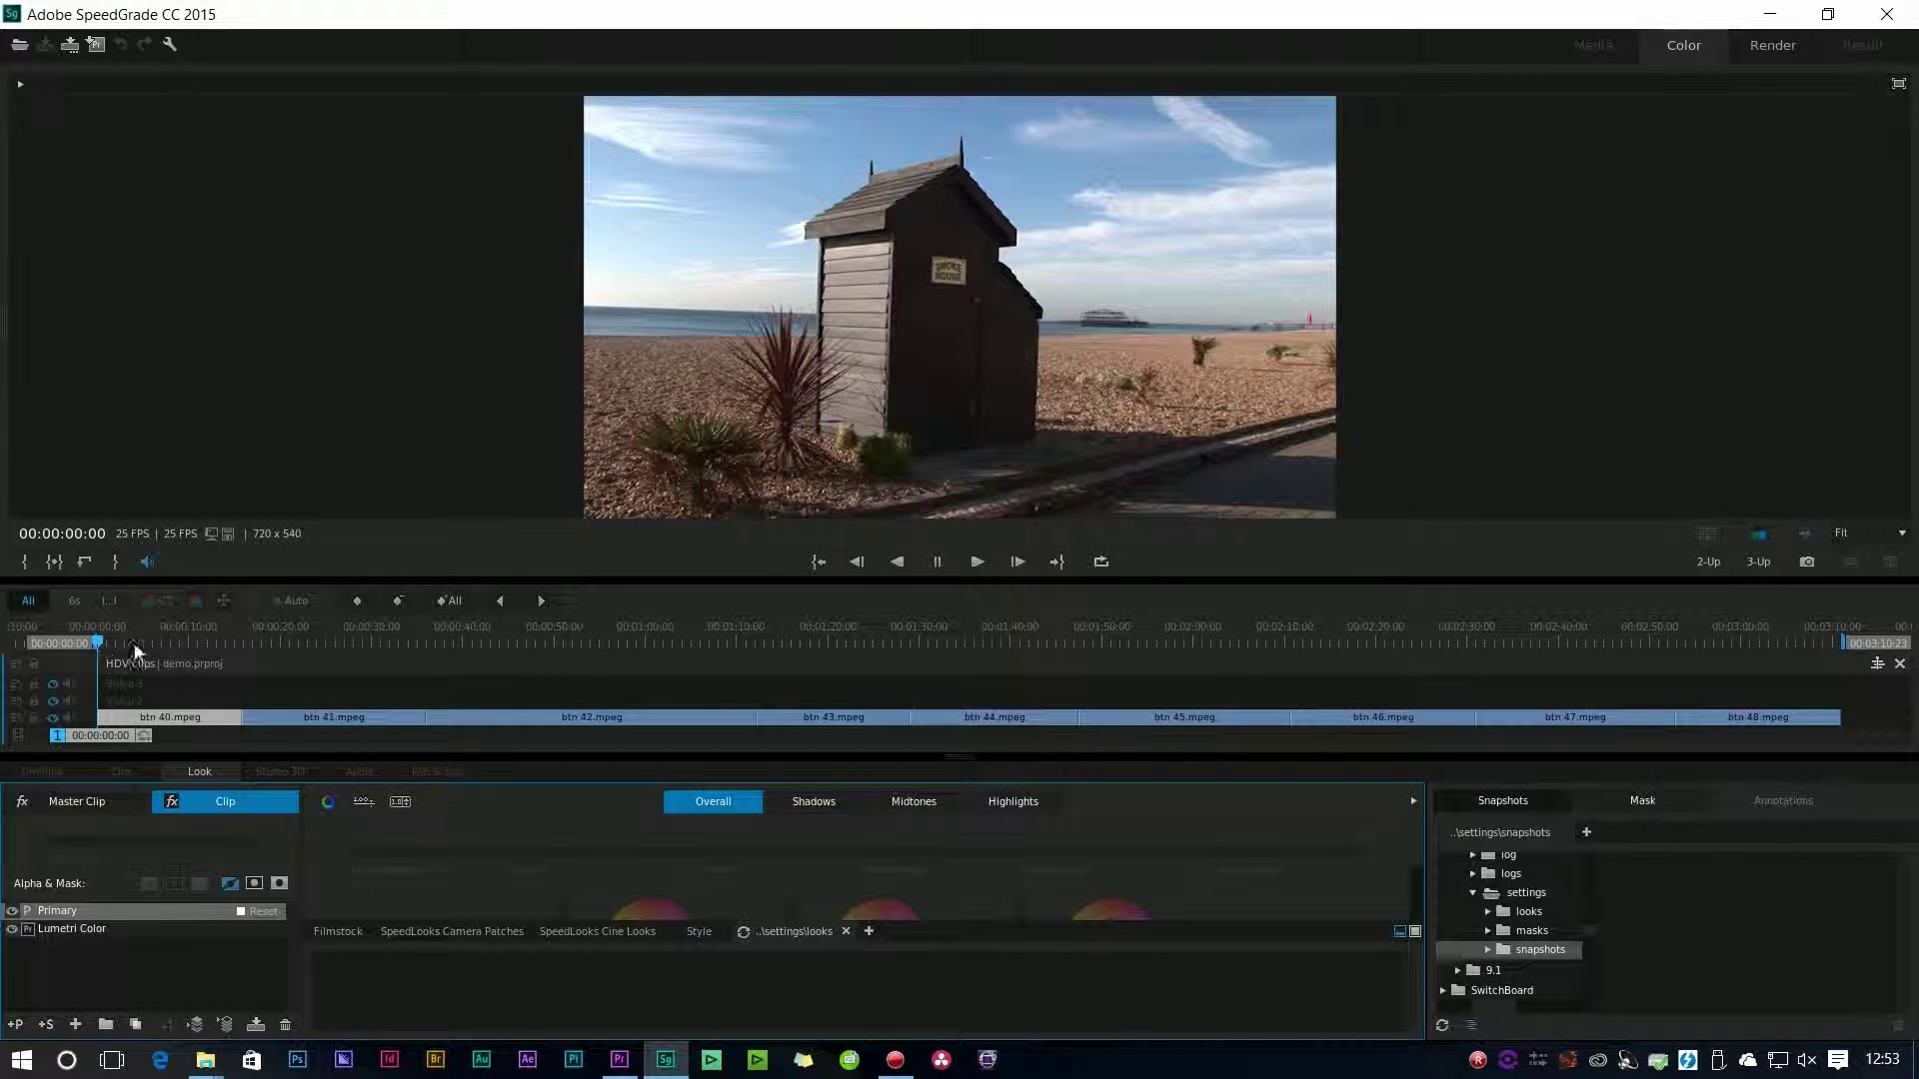
Go to btn 41.mpeg, enlarge the grading area and push the overall offset color wheel toward red.
left_click_drag(138, 635, 276, 720)
left_click_drag(685, 758, 683, 605)
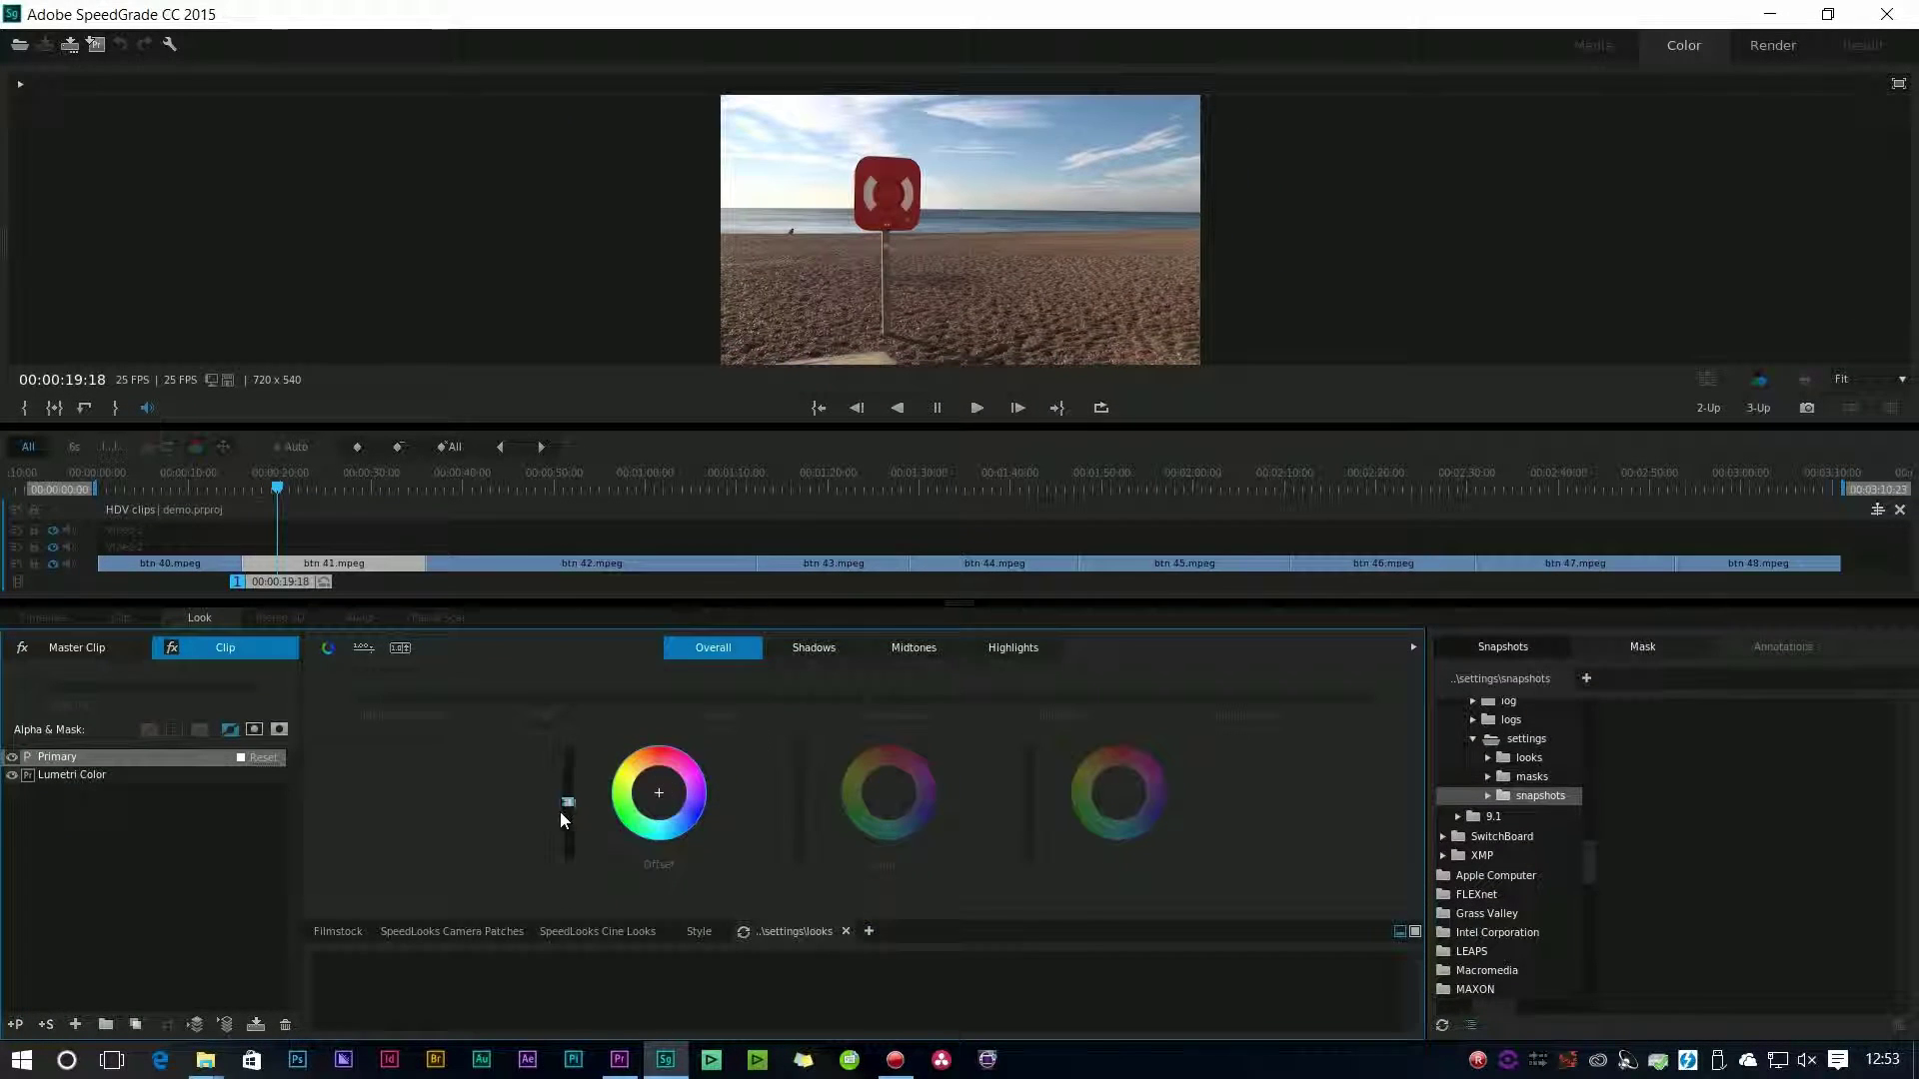
left_click(649, 805)
left_click_drag(659, 791, 659, 786)
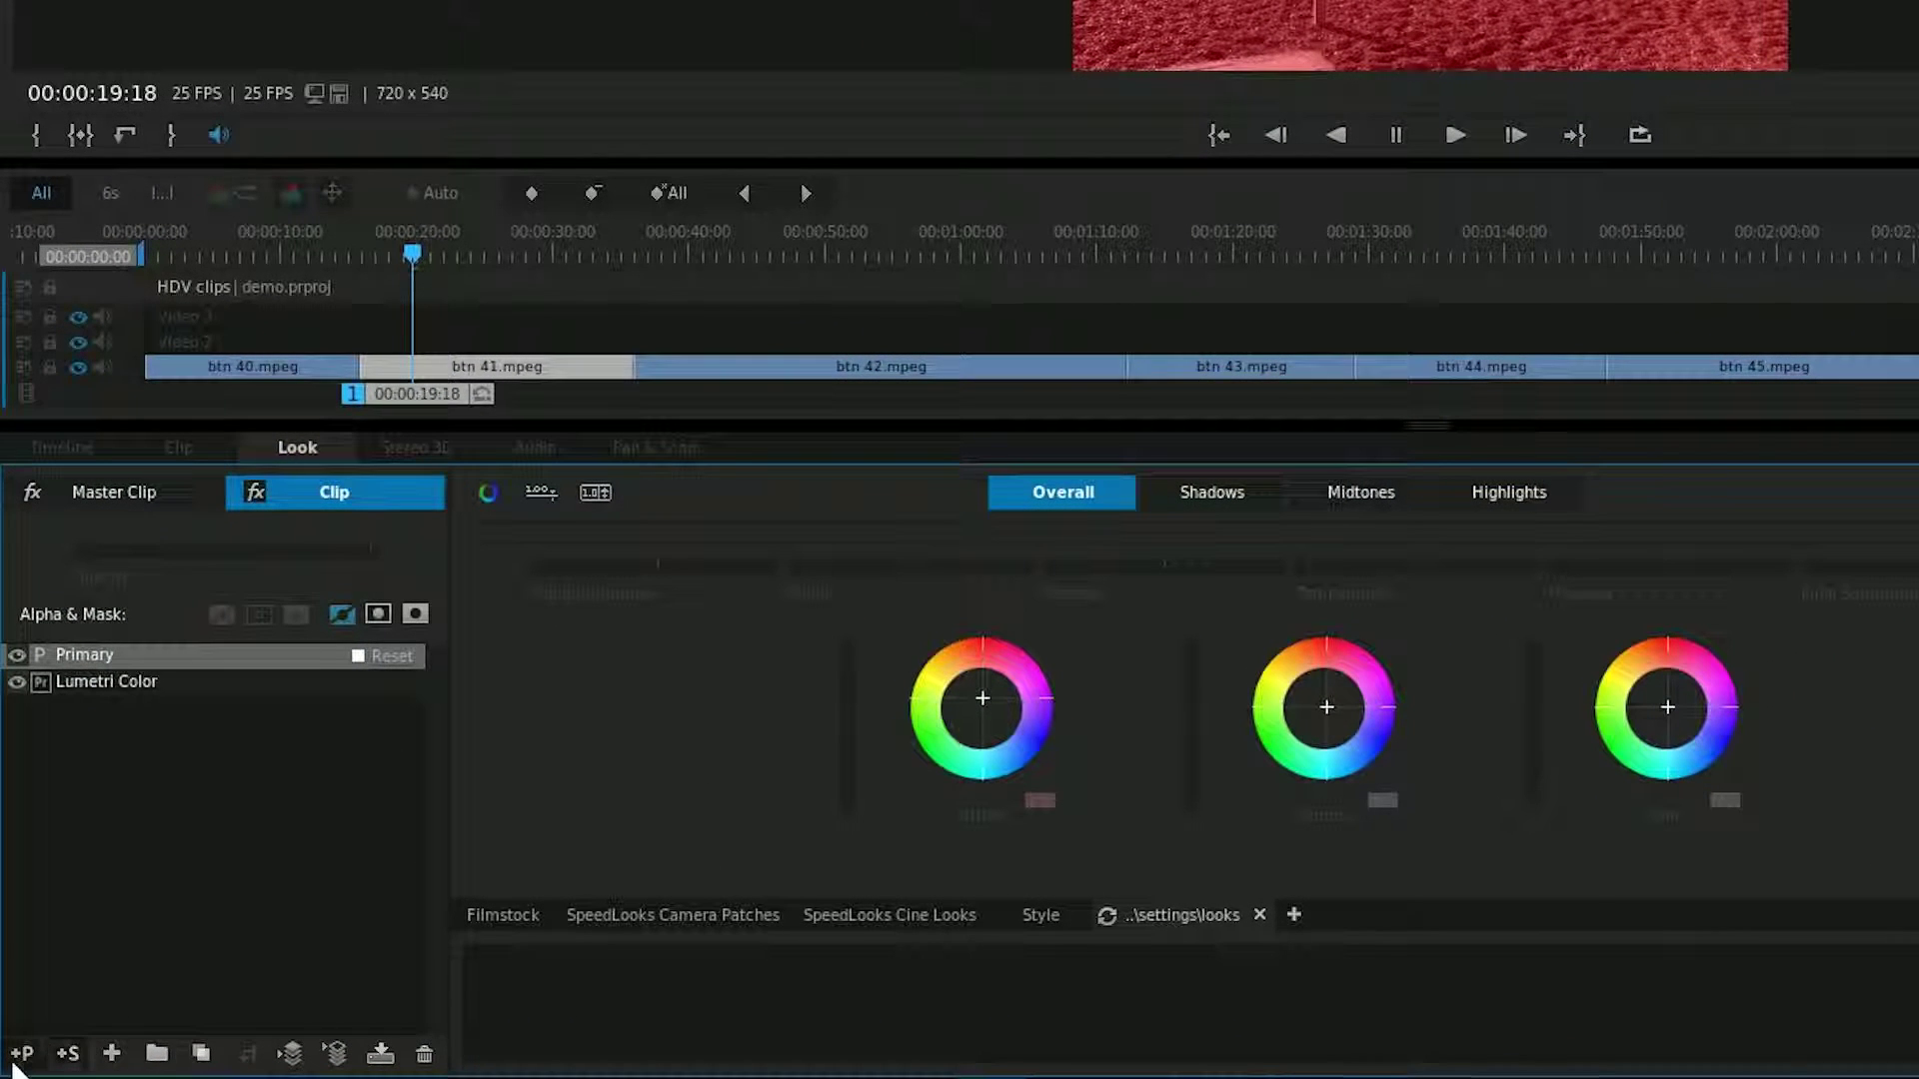
Add the BleachBypass film effect as a new grading layer on btn 41.mpeg.
left_click(111, 1053)
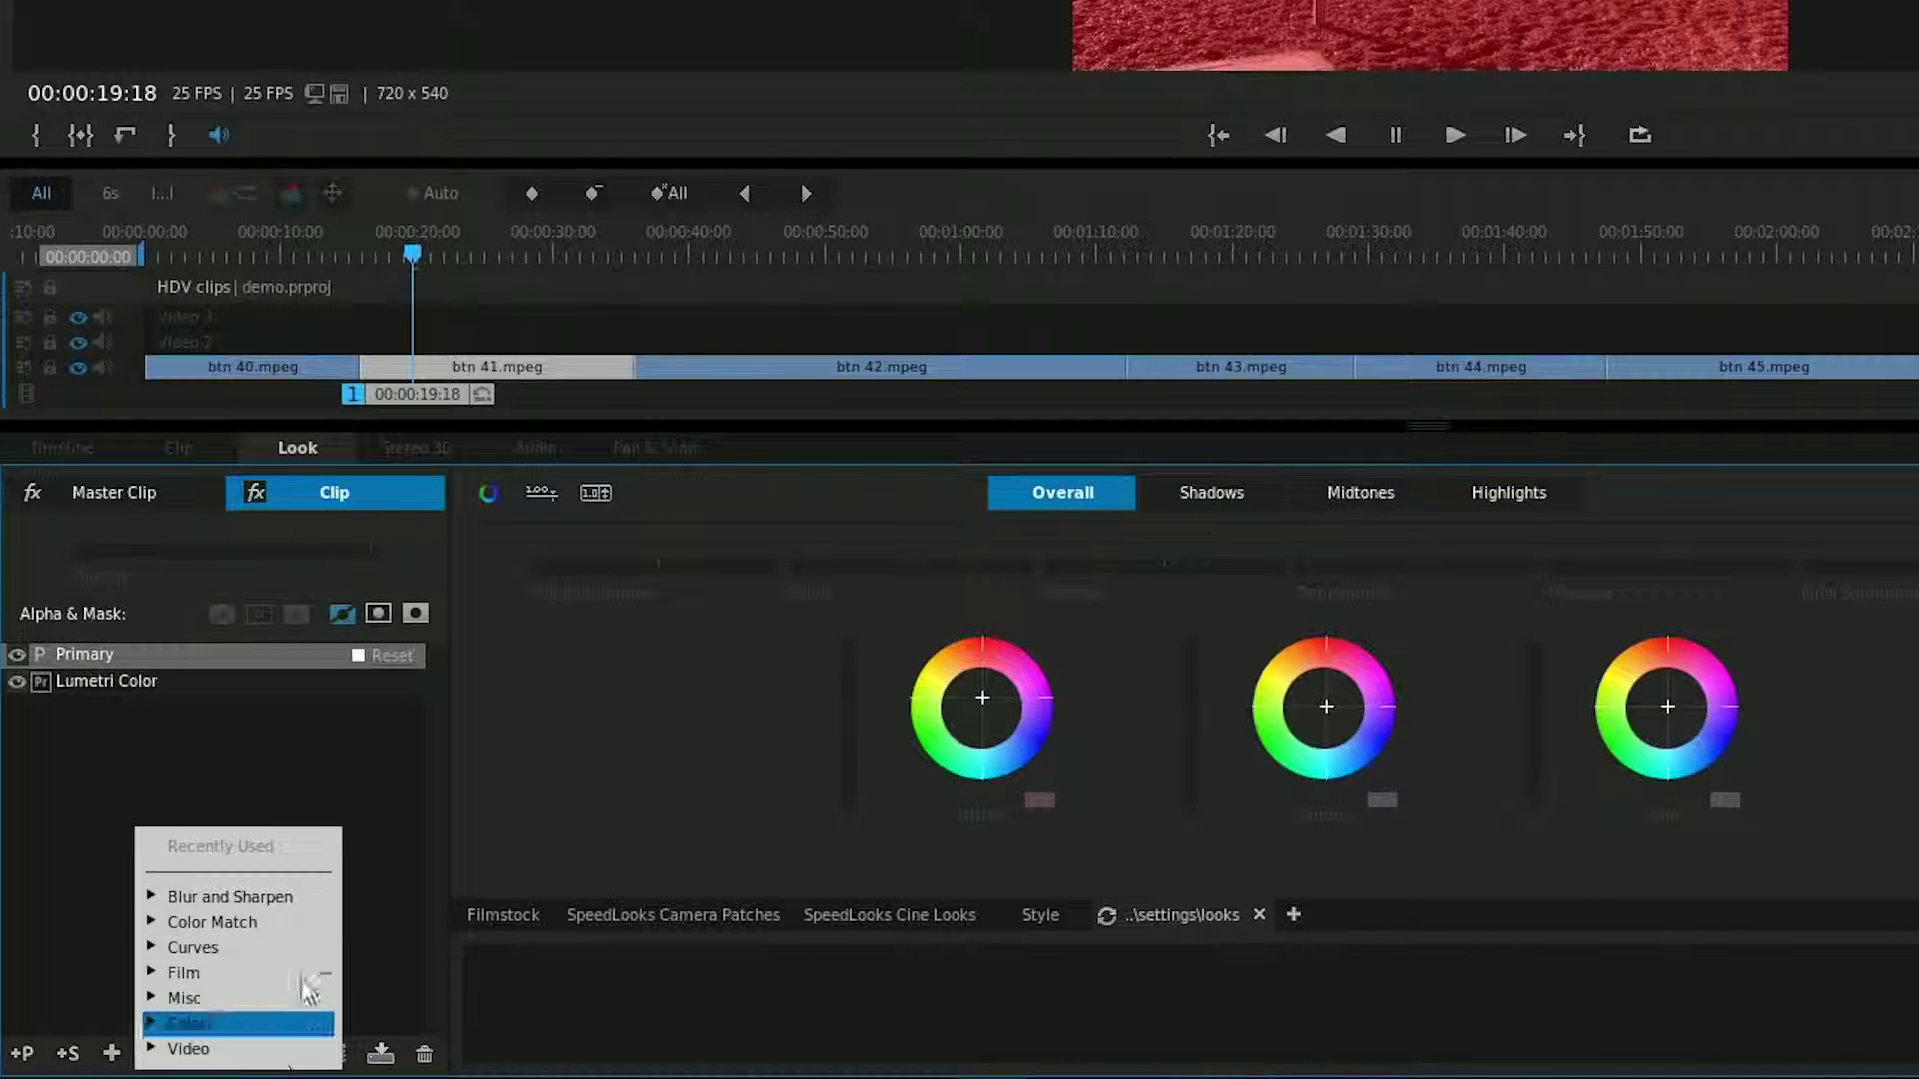
left_click(183, 972)
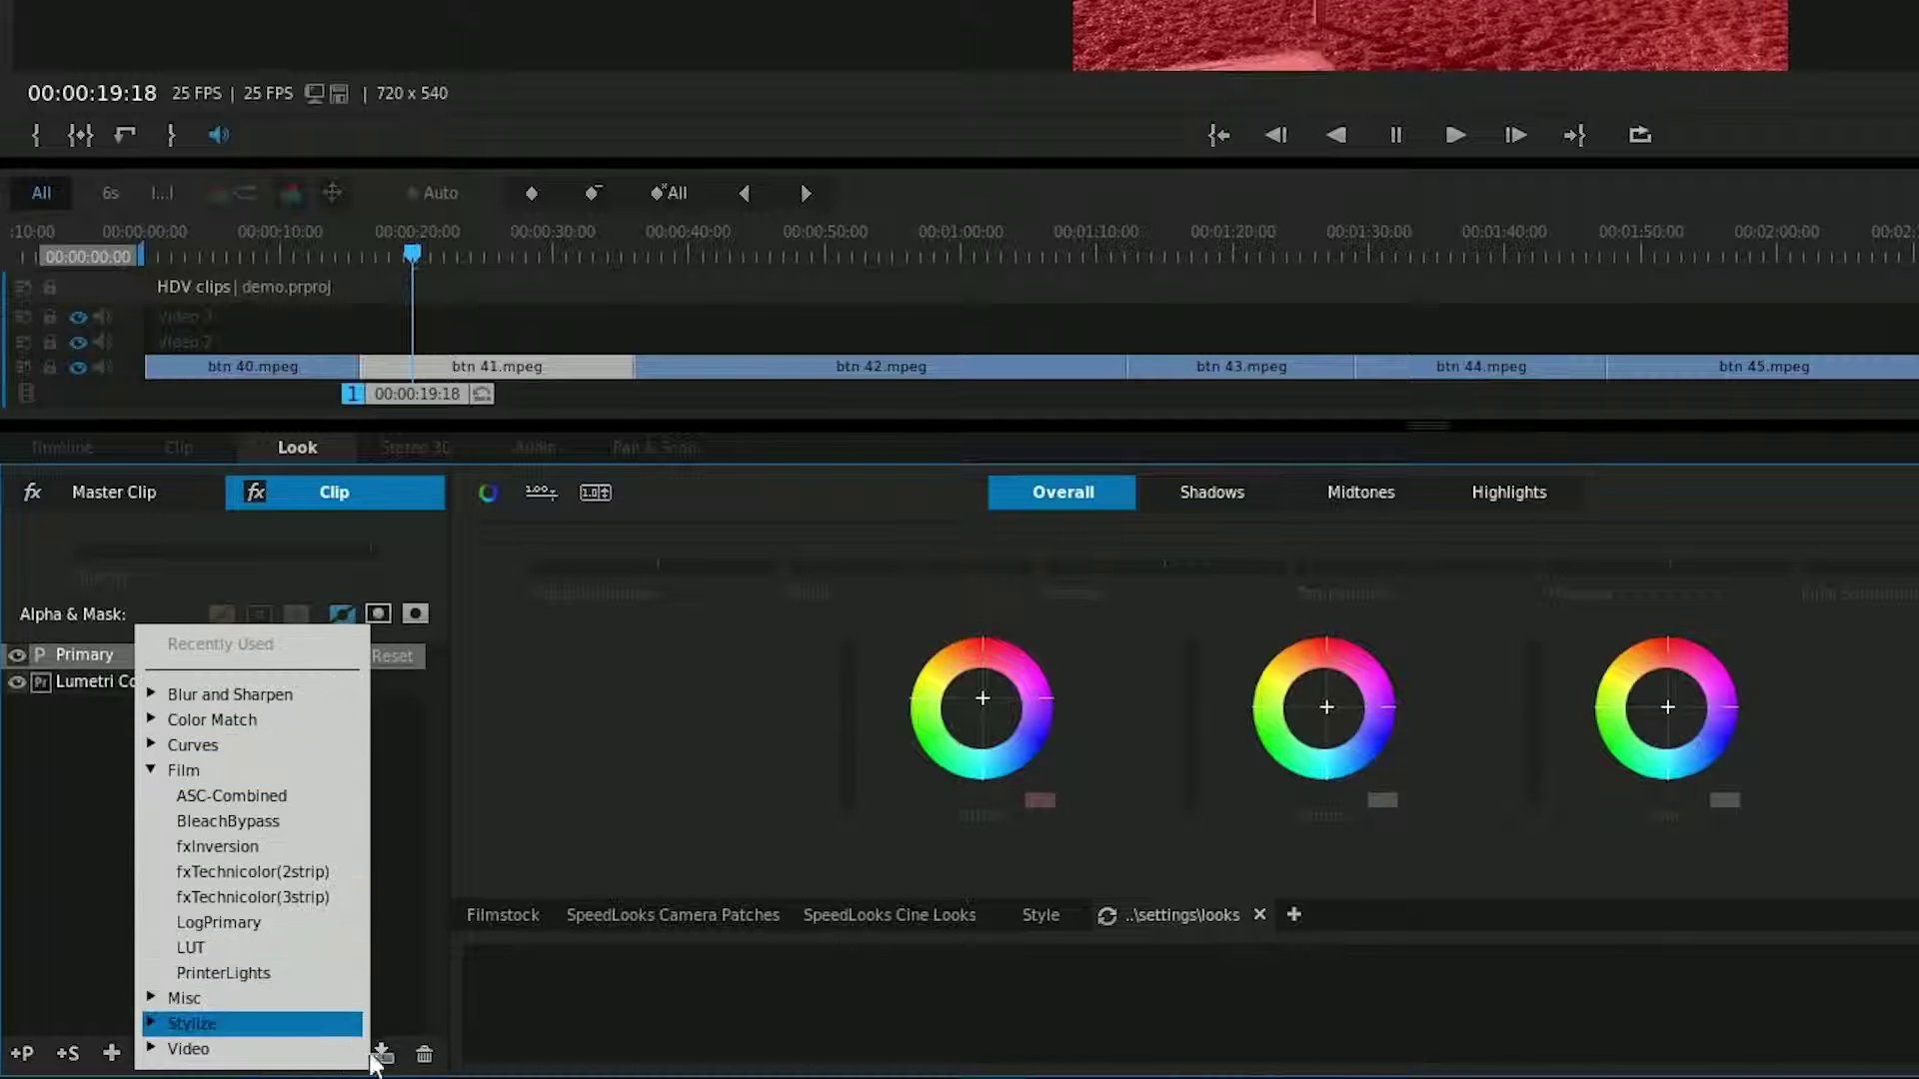
left_click(224, 806)
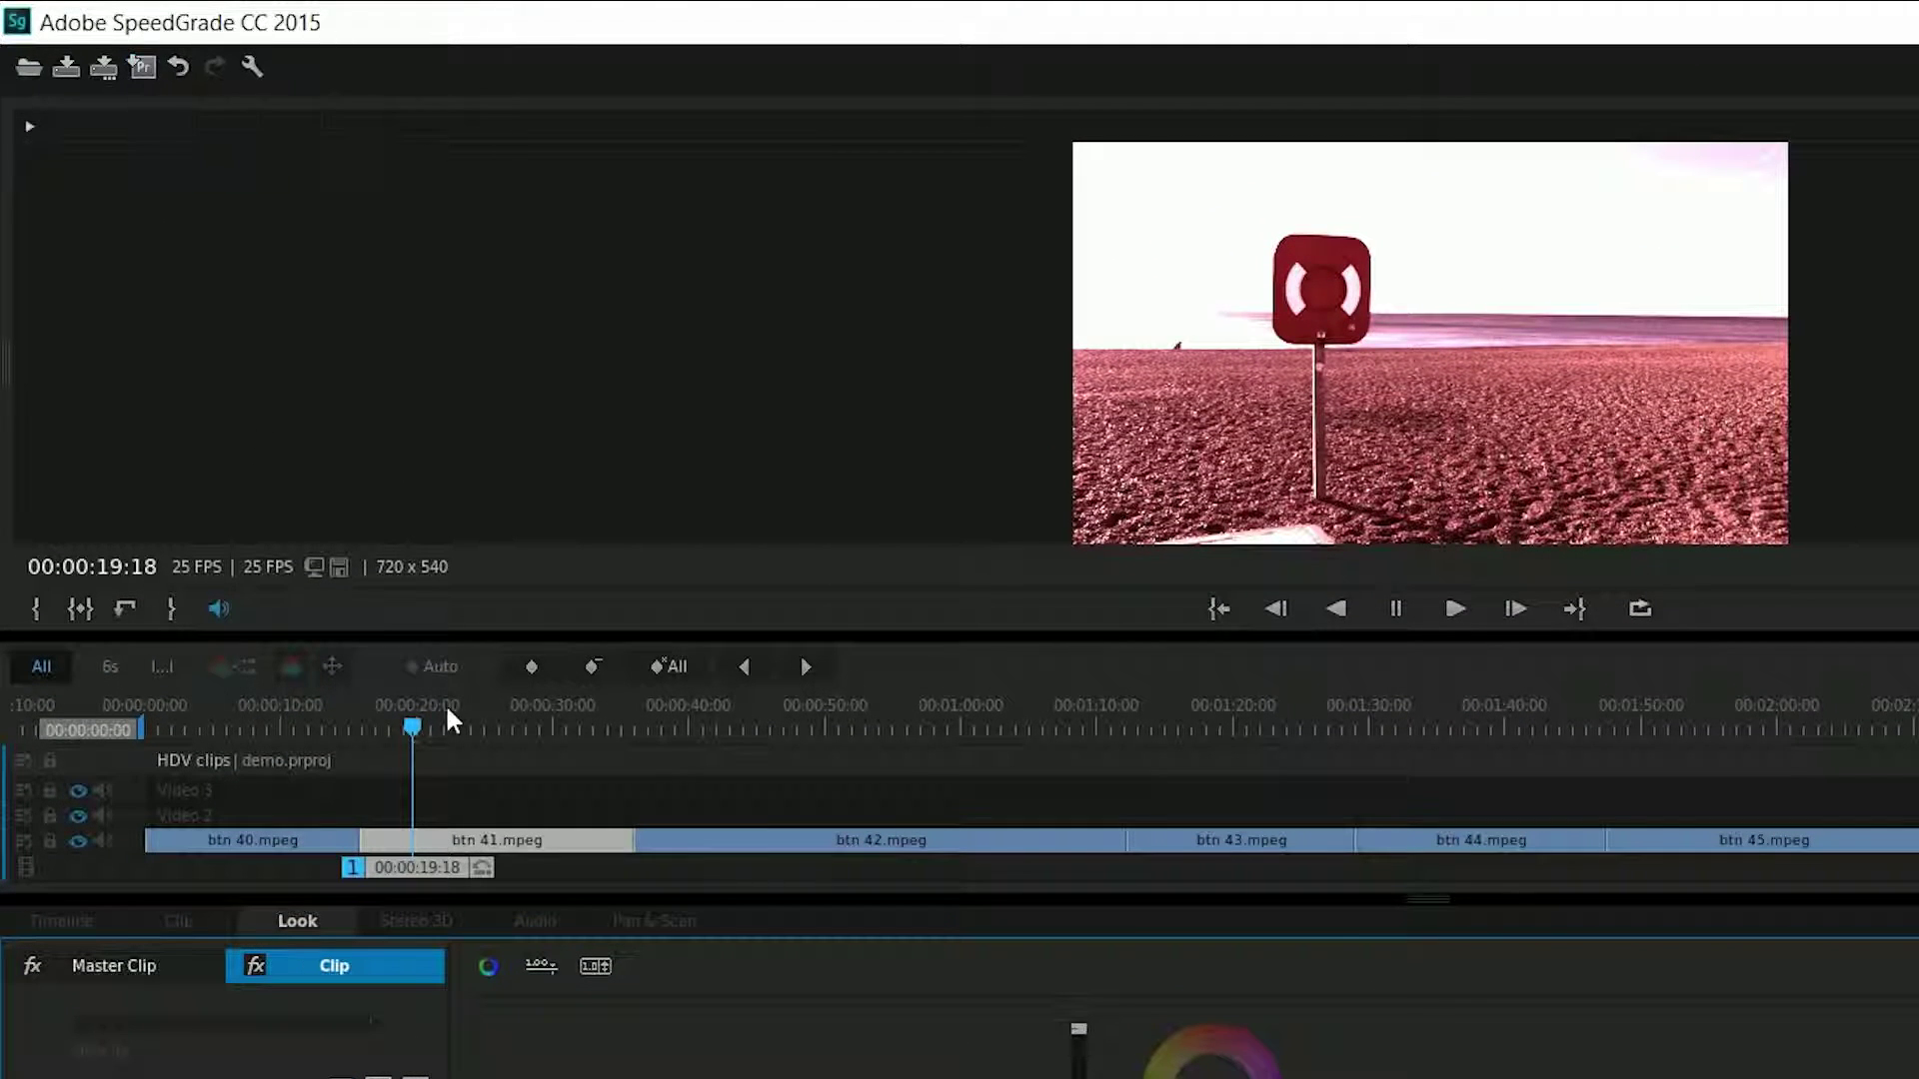
Save the grade back to Premiere Pro through Direct Link and move the playhead onto the graded btn 41.mpeg.
left_click(142, 68)
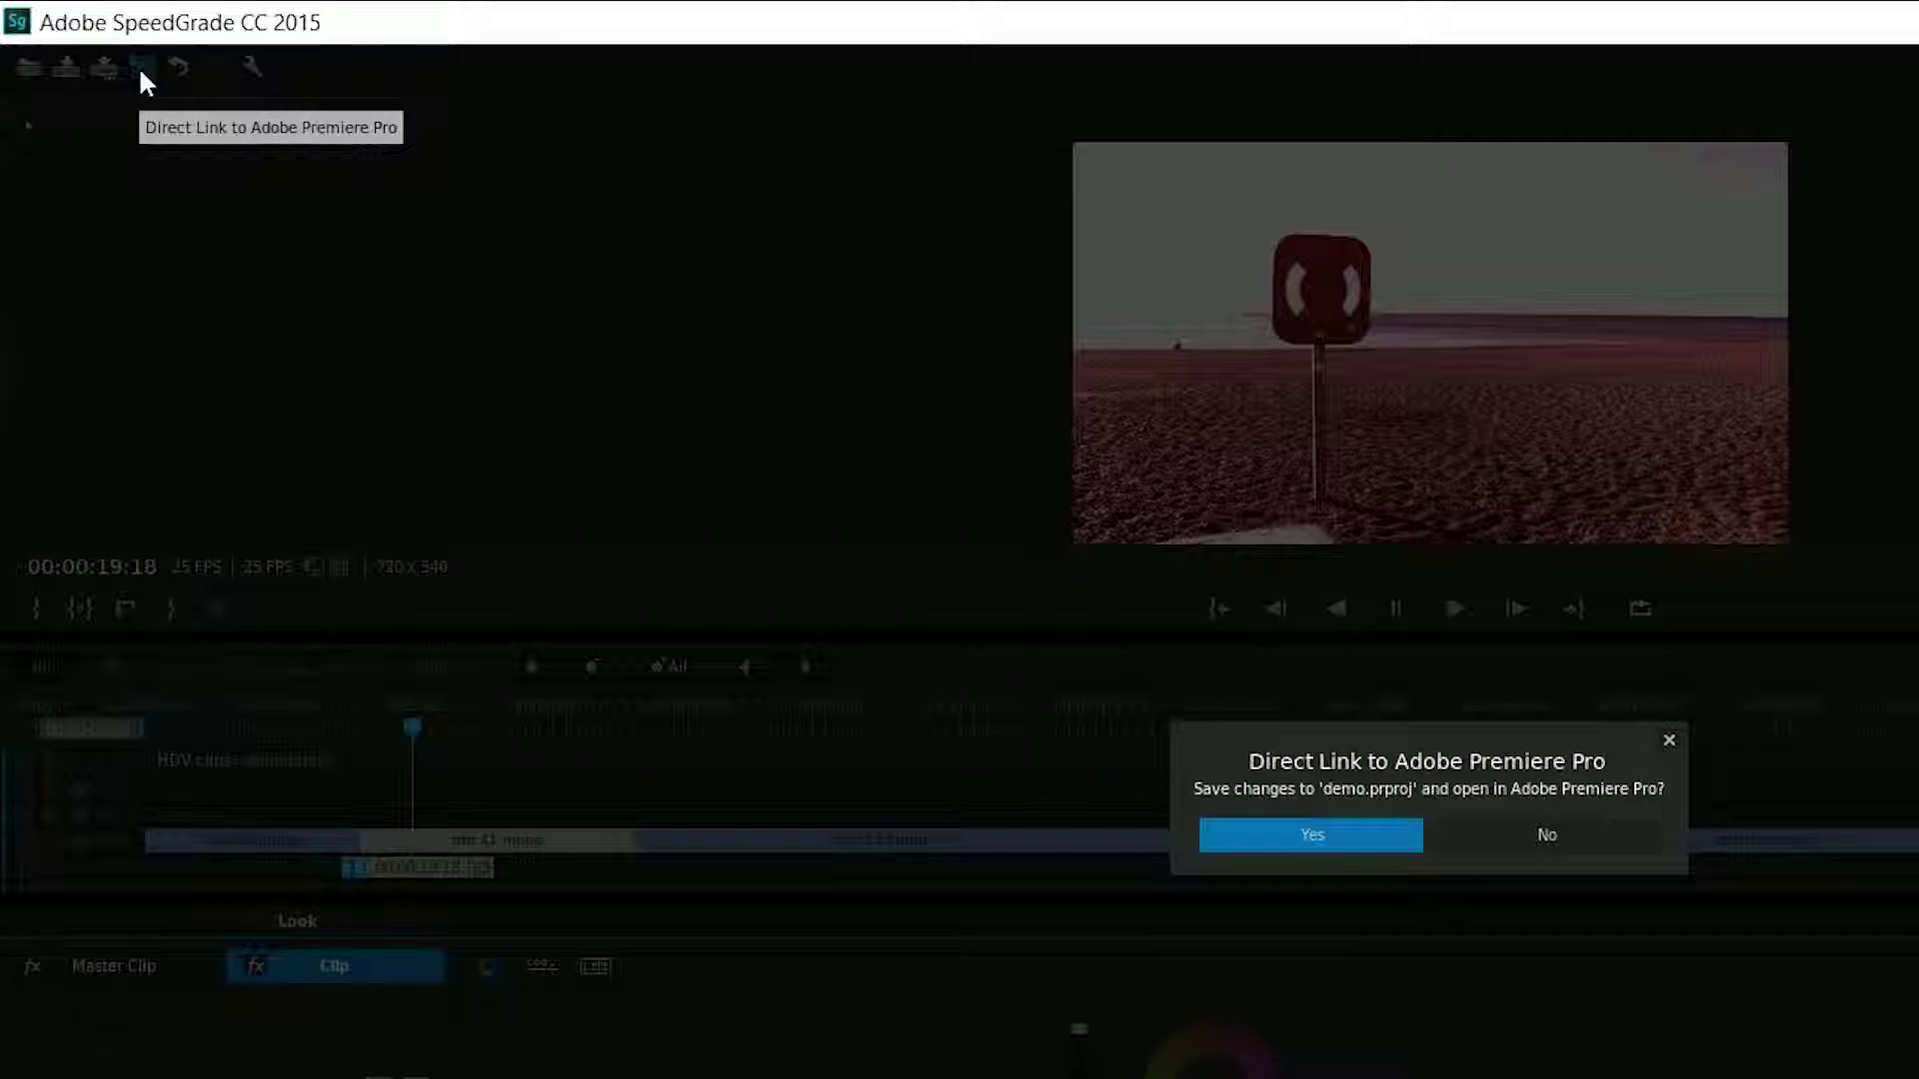
left_click(1293, 835)
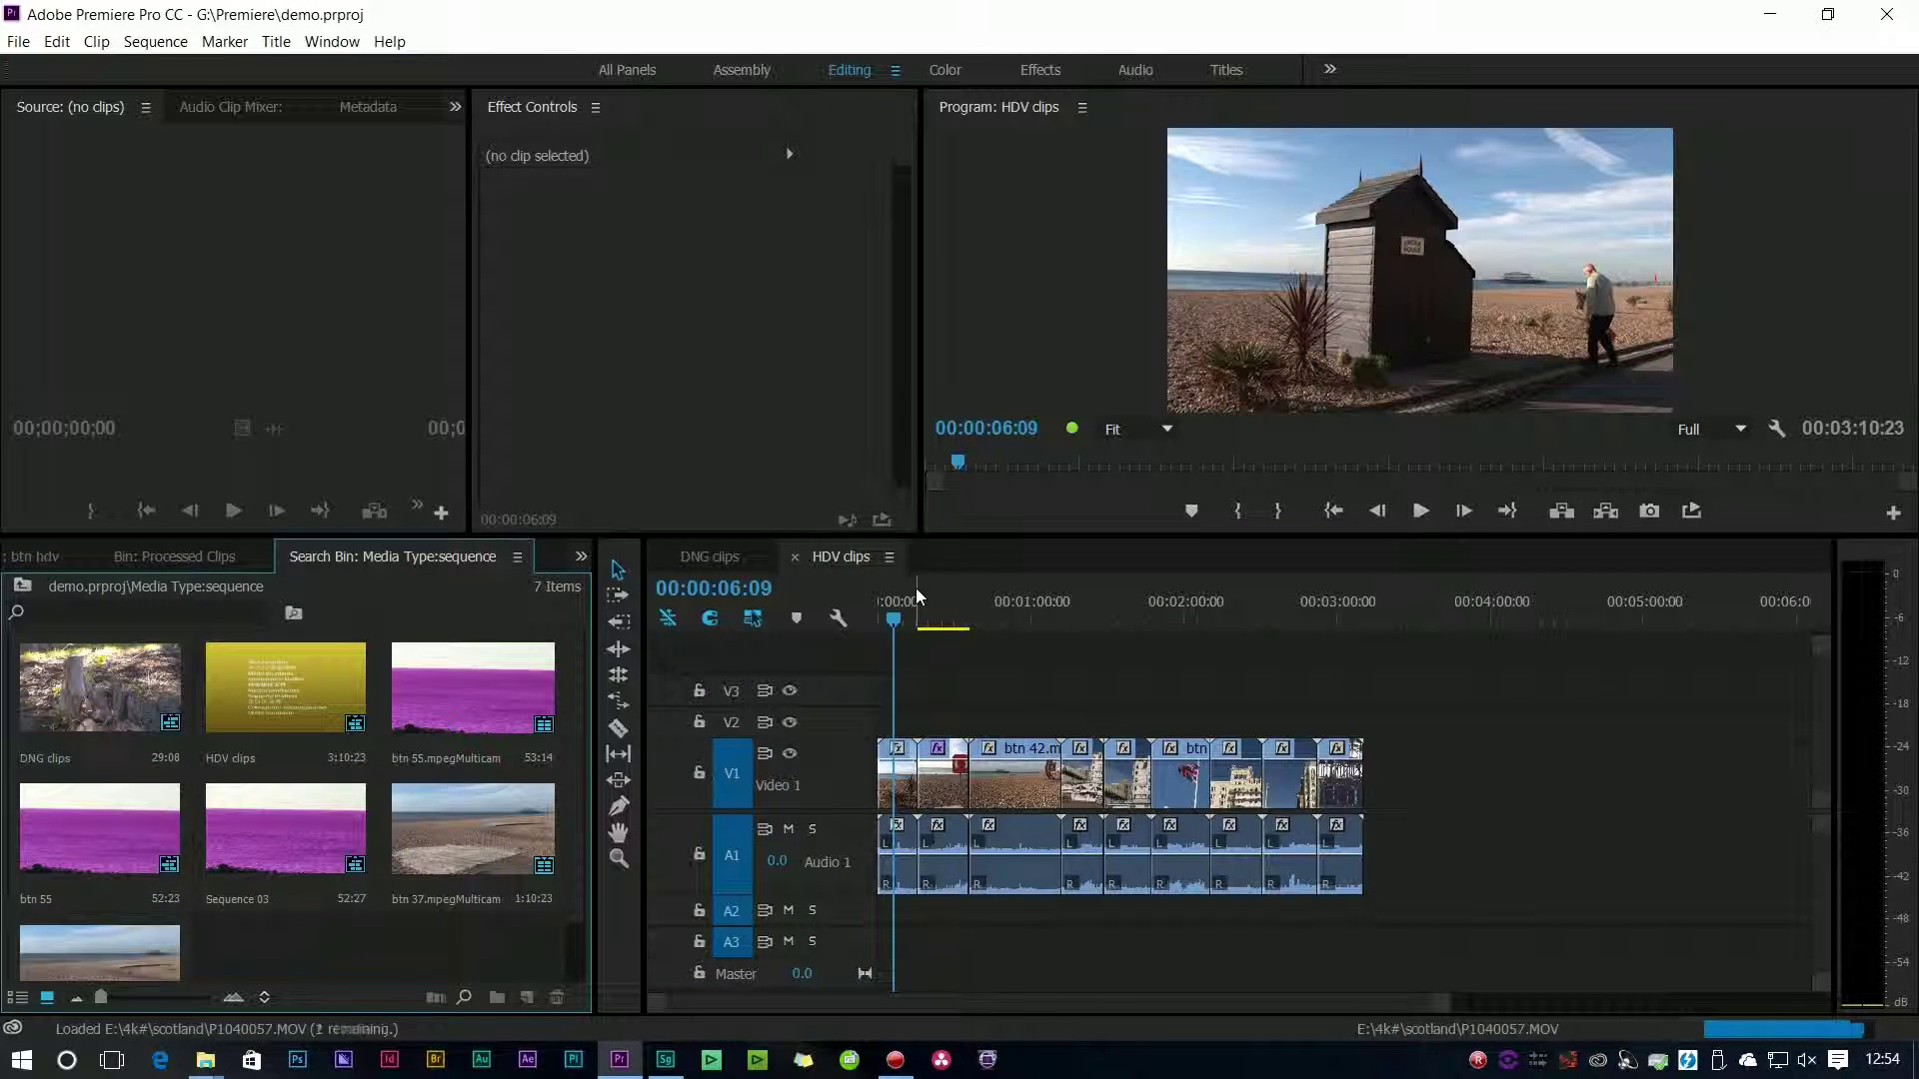
mouse_move(917, 597)
left_mouse_down()
mouse_move(967, 613)
mouse_move(942, 619)
left_mouse_up()
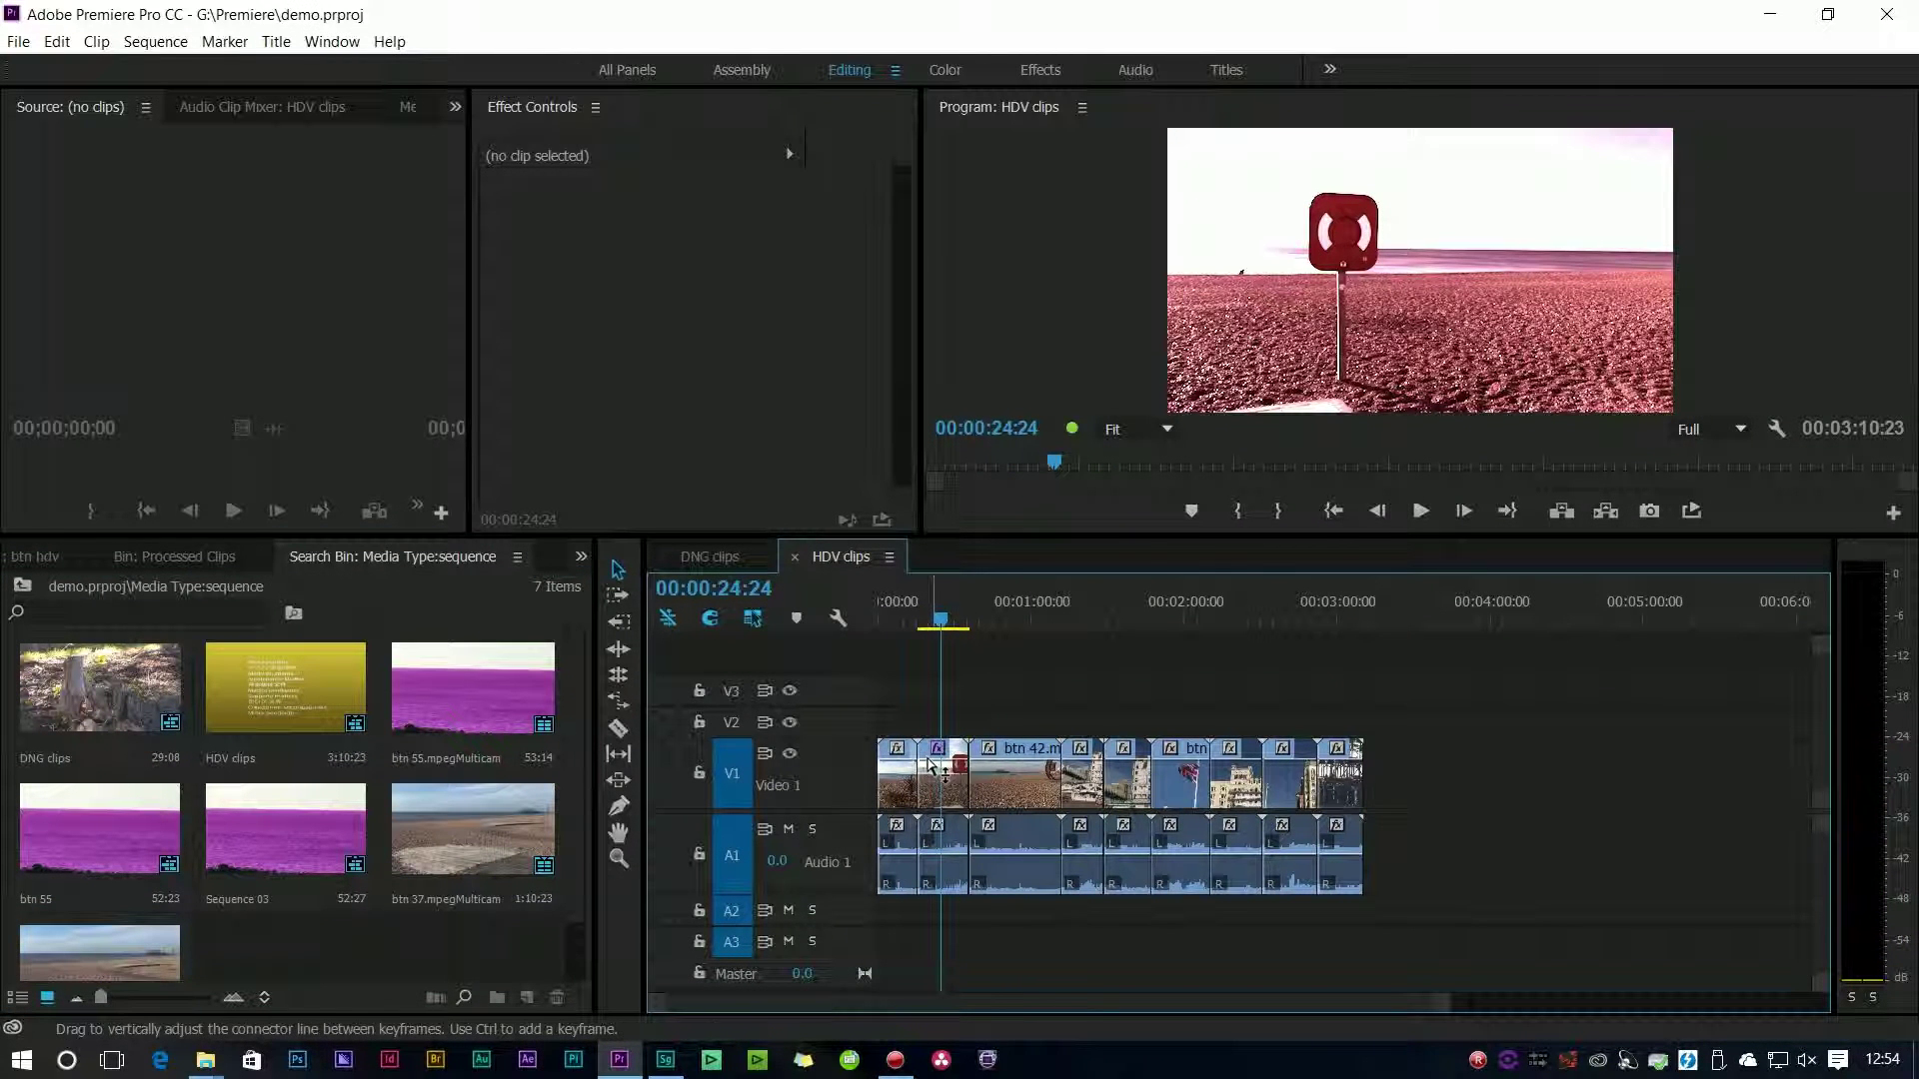
Select btn 41.mpeg and examine its Lumetri Color effect, including Basic Correction and SpeedGrade Custom, while scrubbing the clip.
left_click(930, 765)
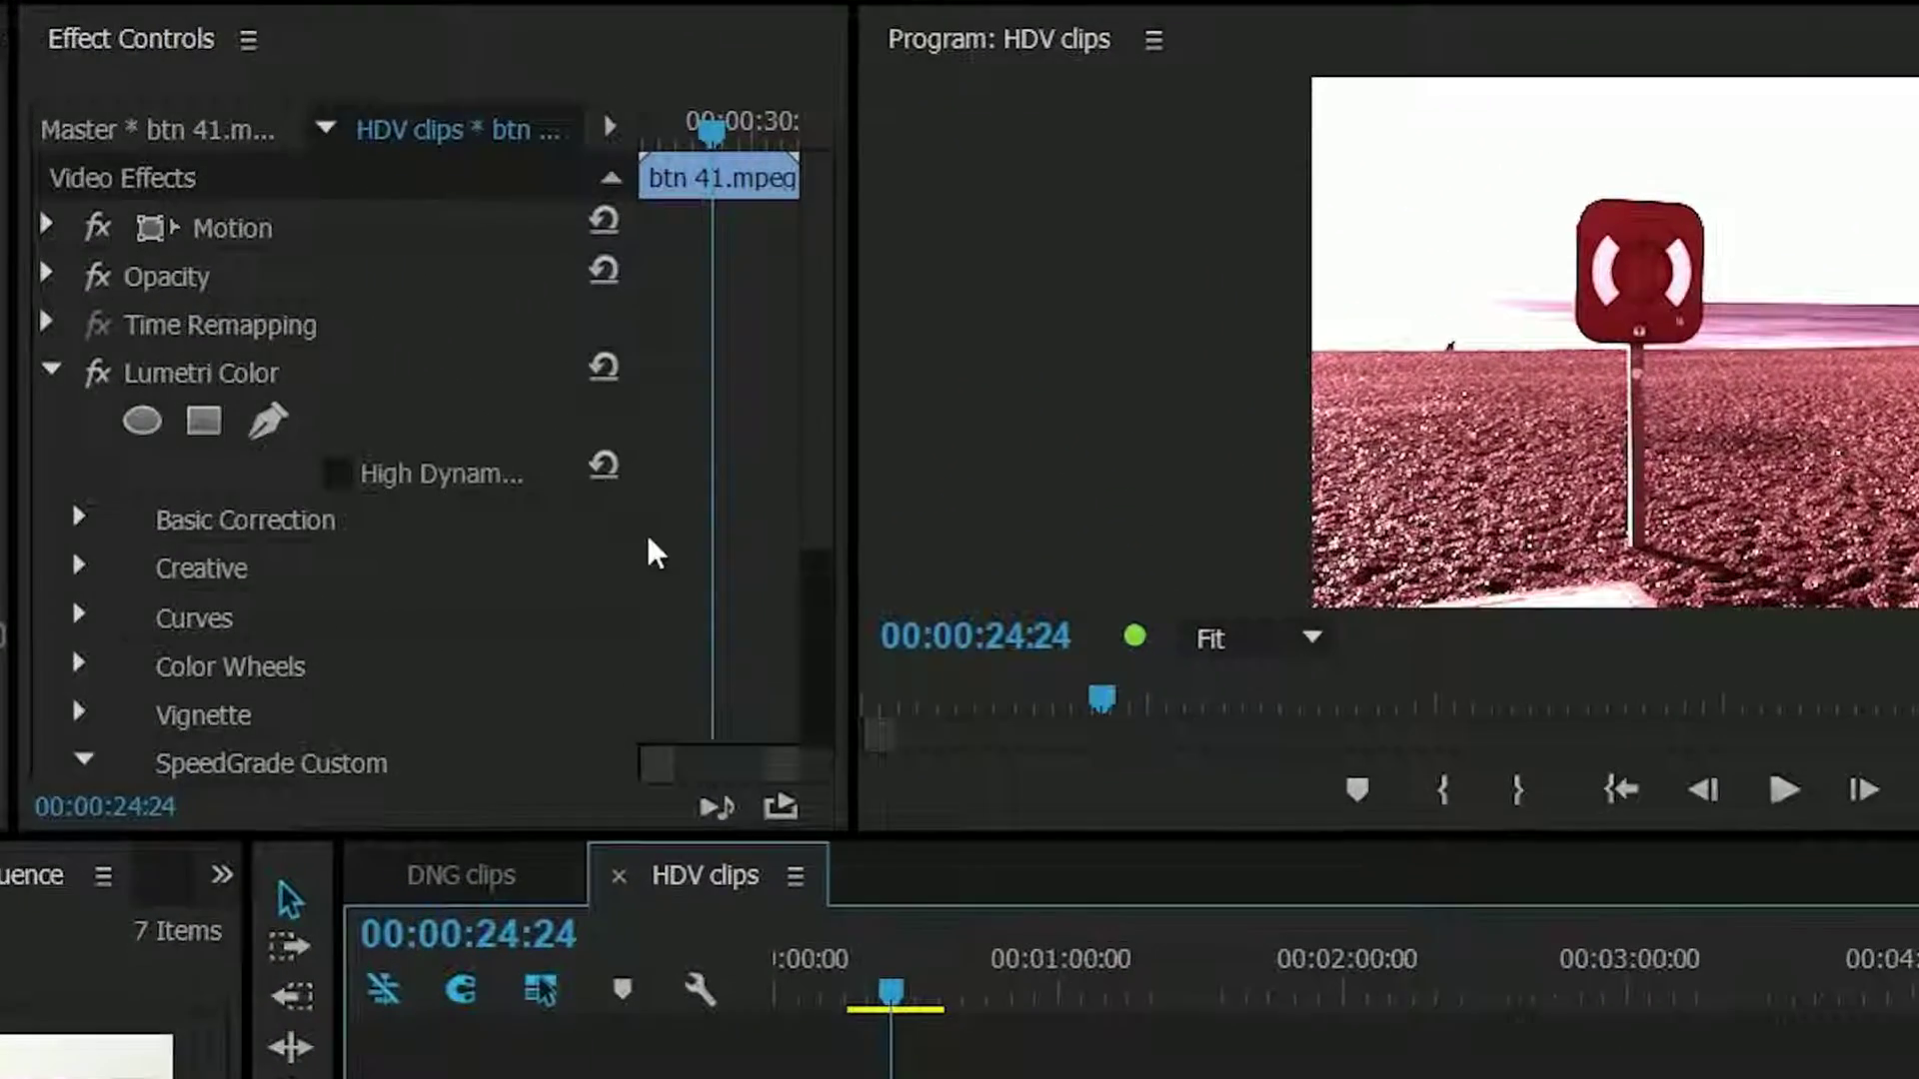
left_click_drag(799, 510, 805, 625)
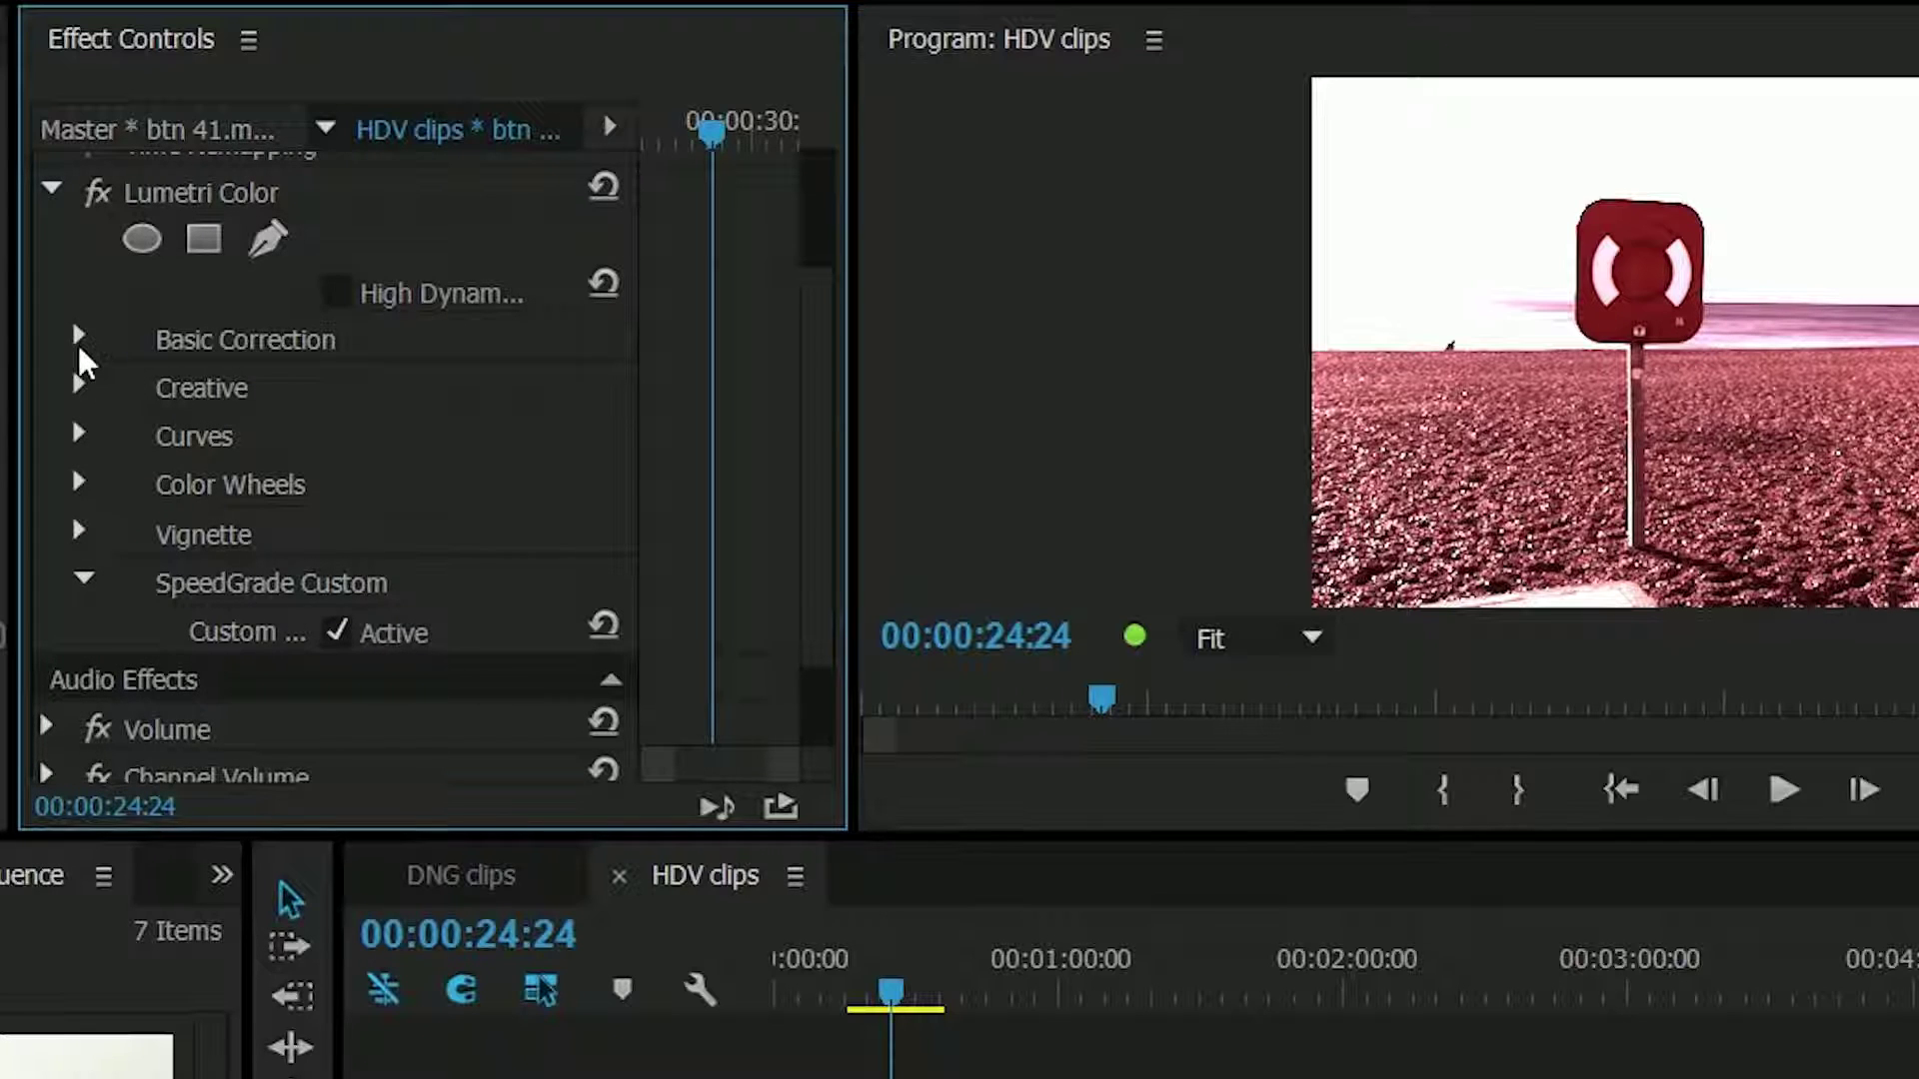
left_click(79, 338)
left_click(82, 338)
mouse_move(912, 998)
left_mouse_down()
mouse_move(844, 1033)
mouse_move(1079, 1036)
mouse_move(903, 1033)
left_mouse_up()
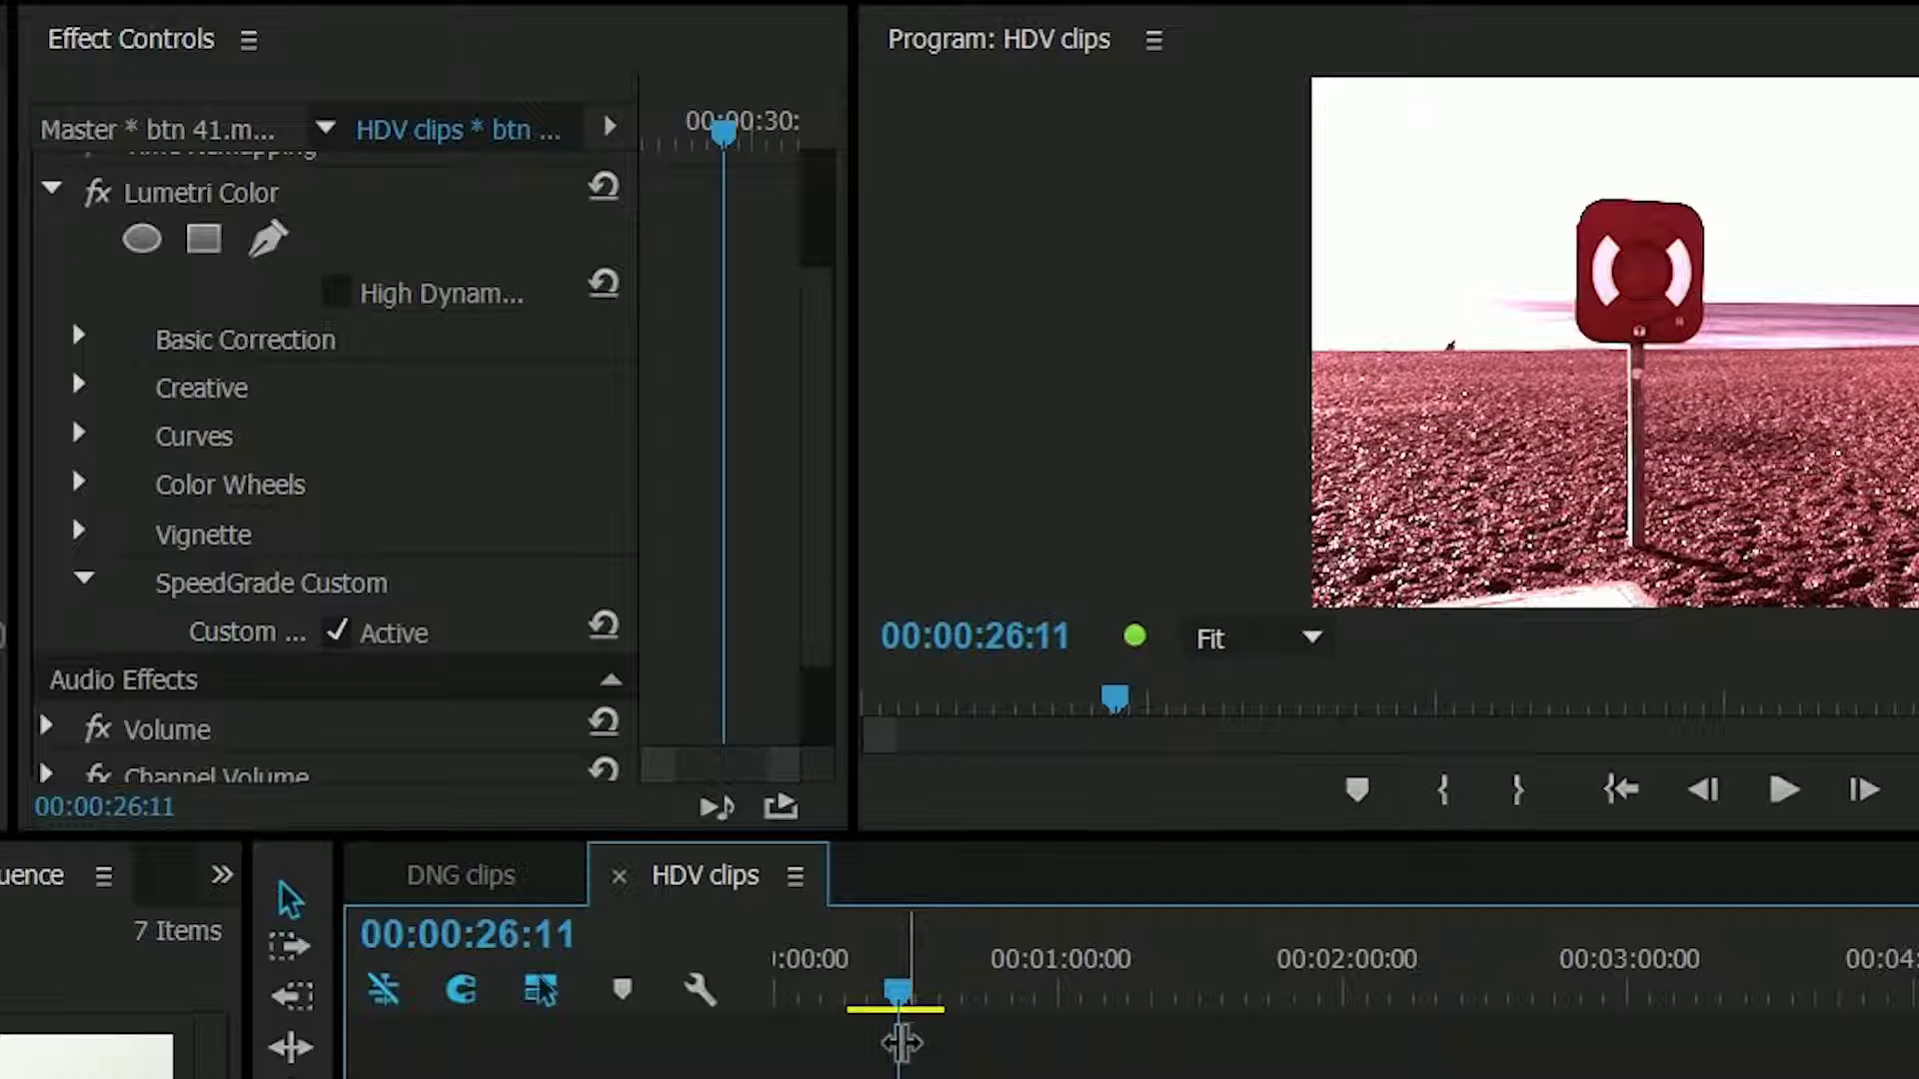
left_click_drag(899, 993, 905, 999)
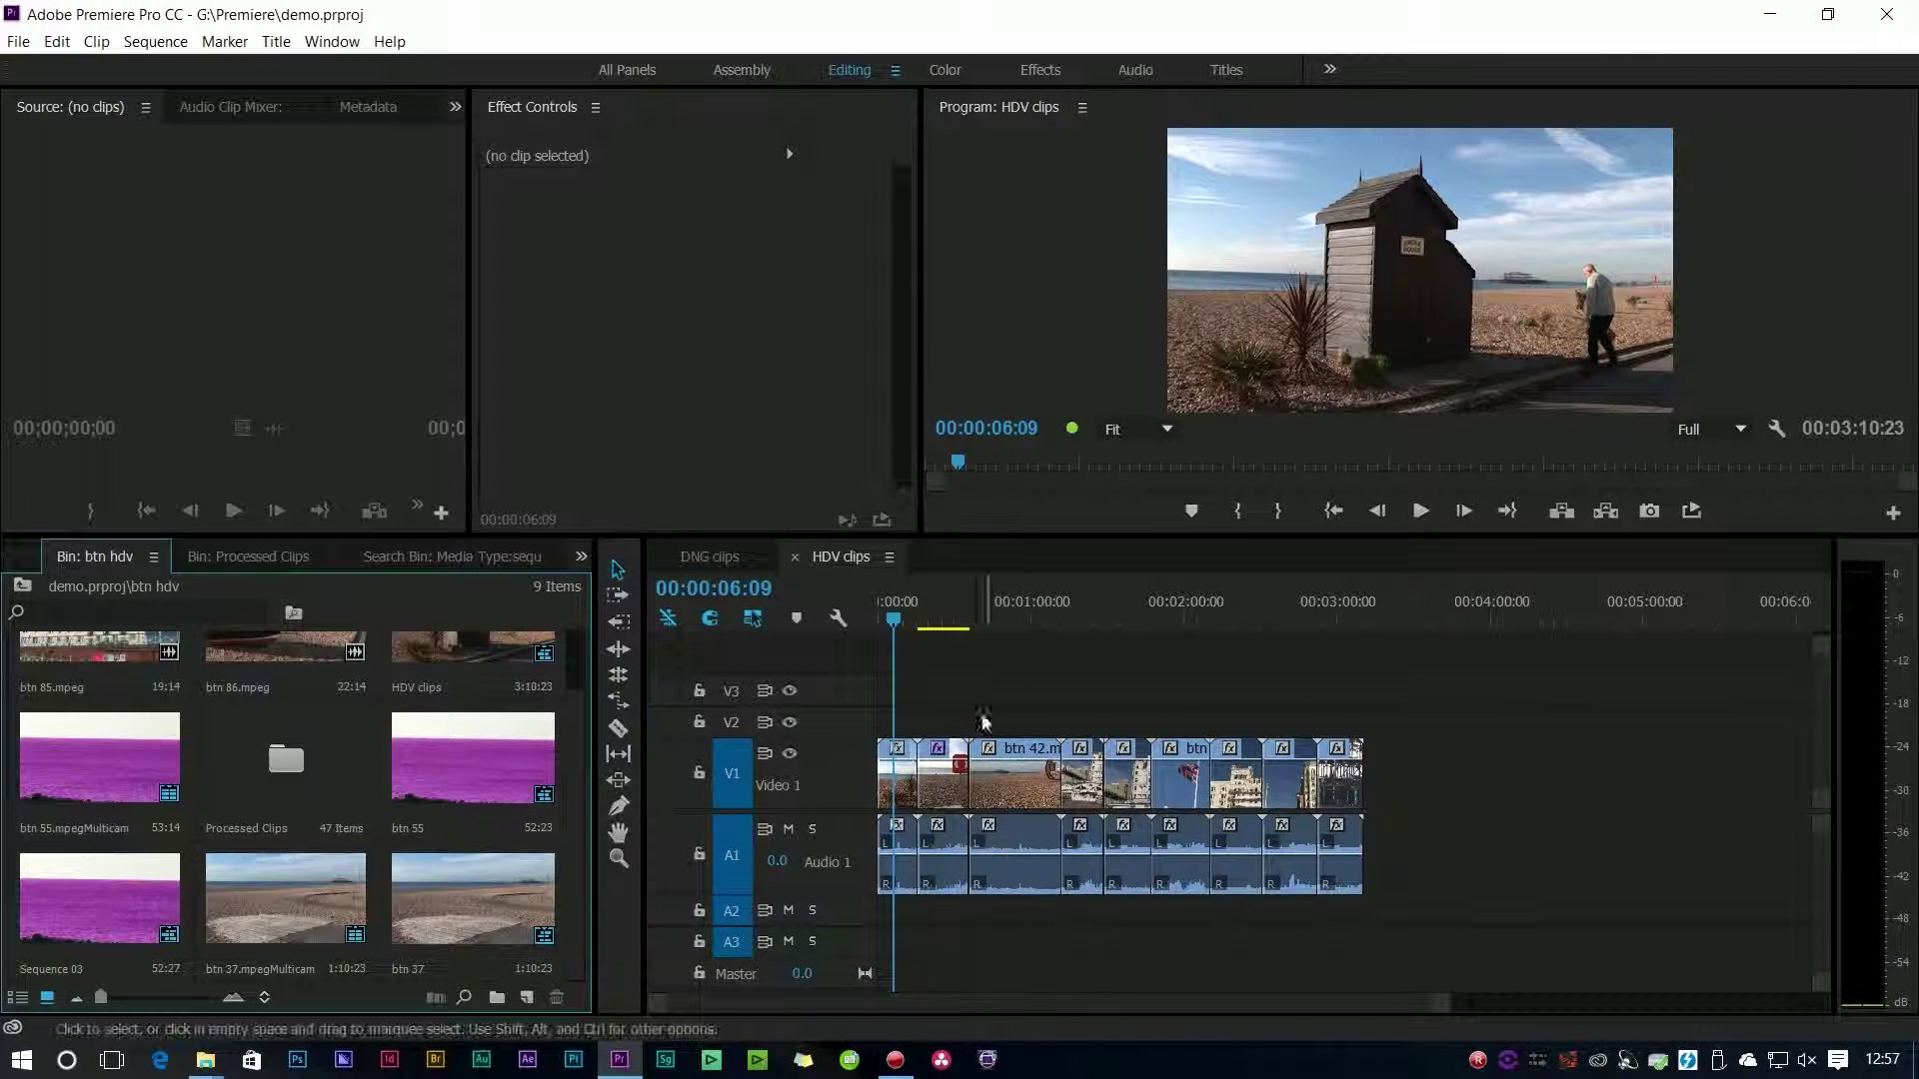
Create an adjustment layer with the default settings in the btn hdv bin.
left_click(942, 620)
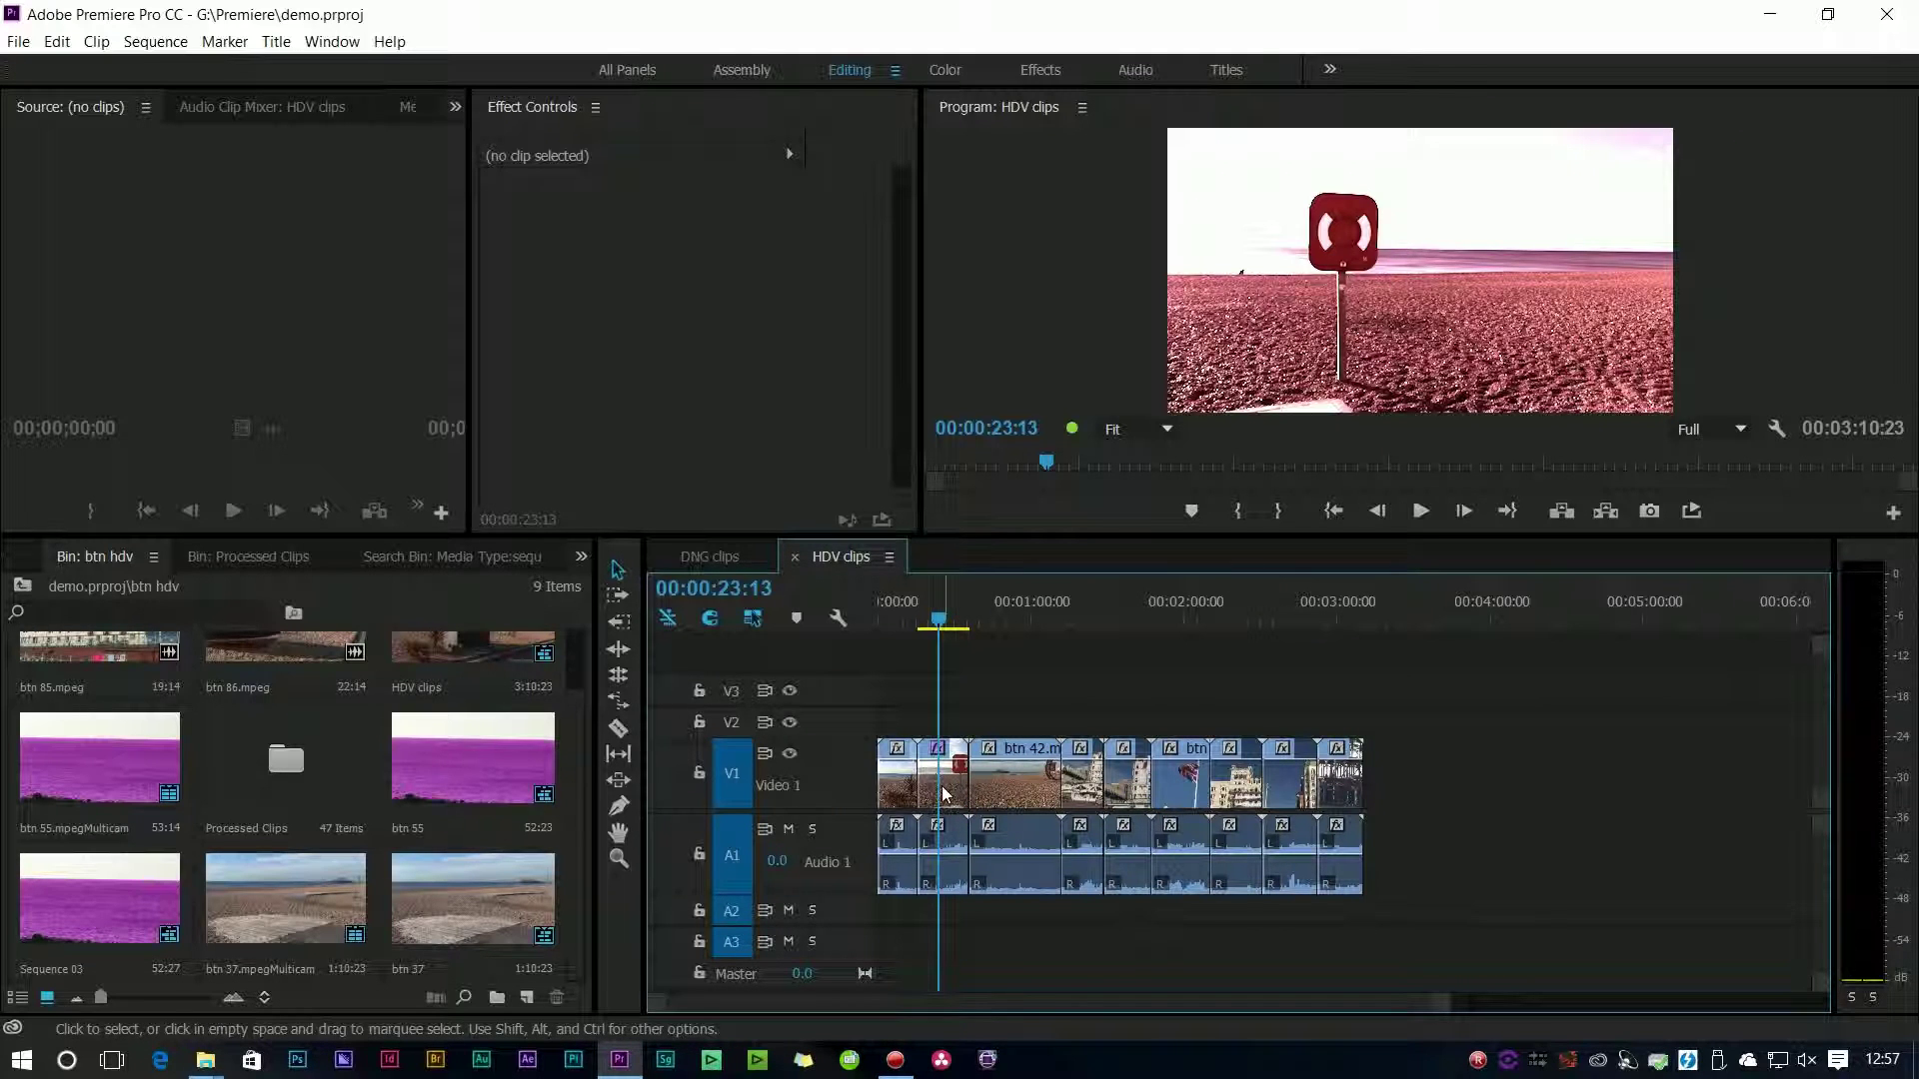
left_click(525, 999)
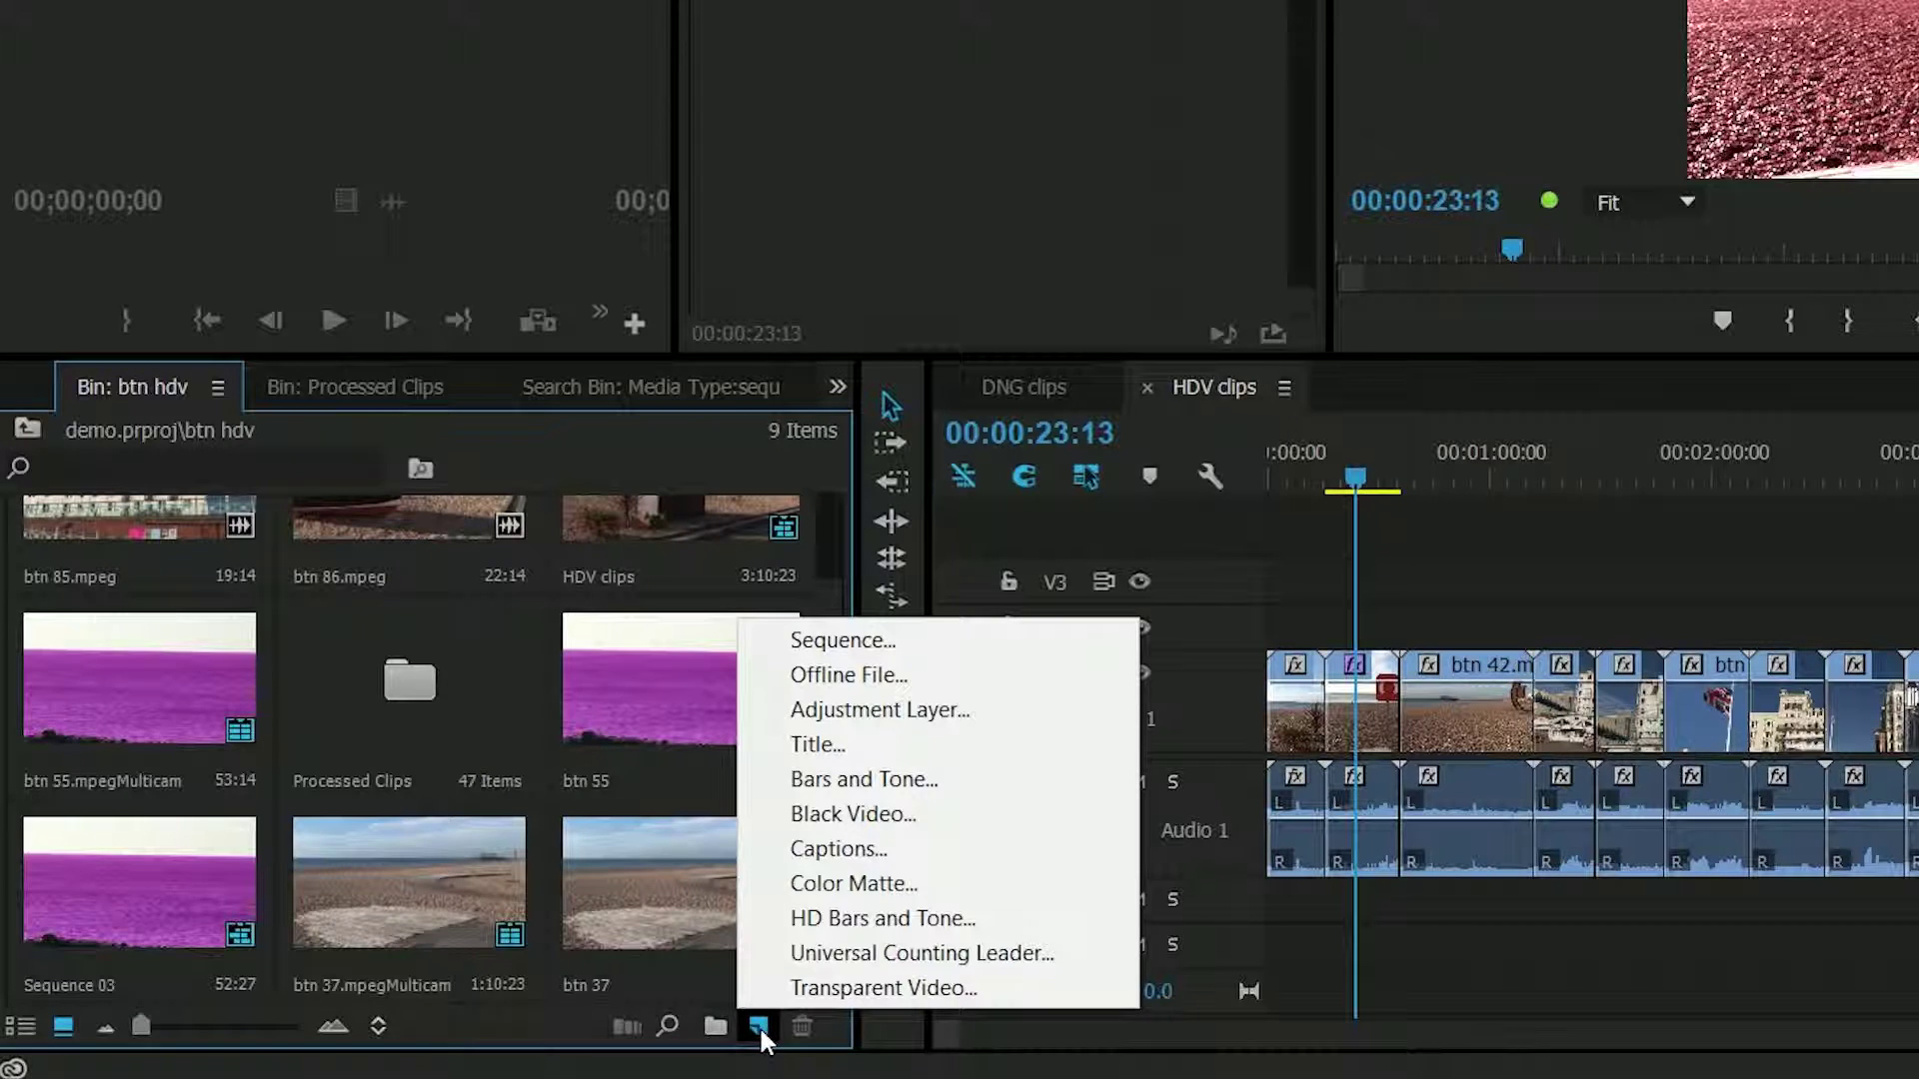
left_click(879, 710)
left_click(1433, 494)
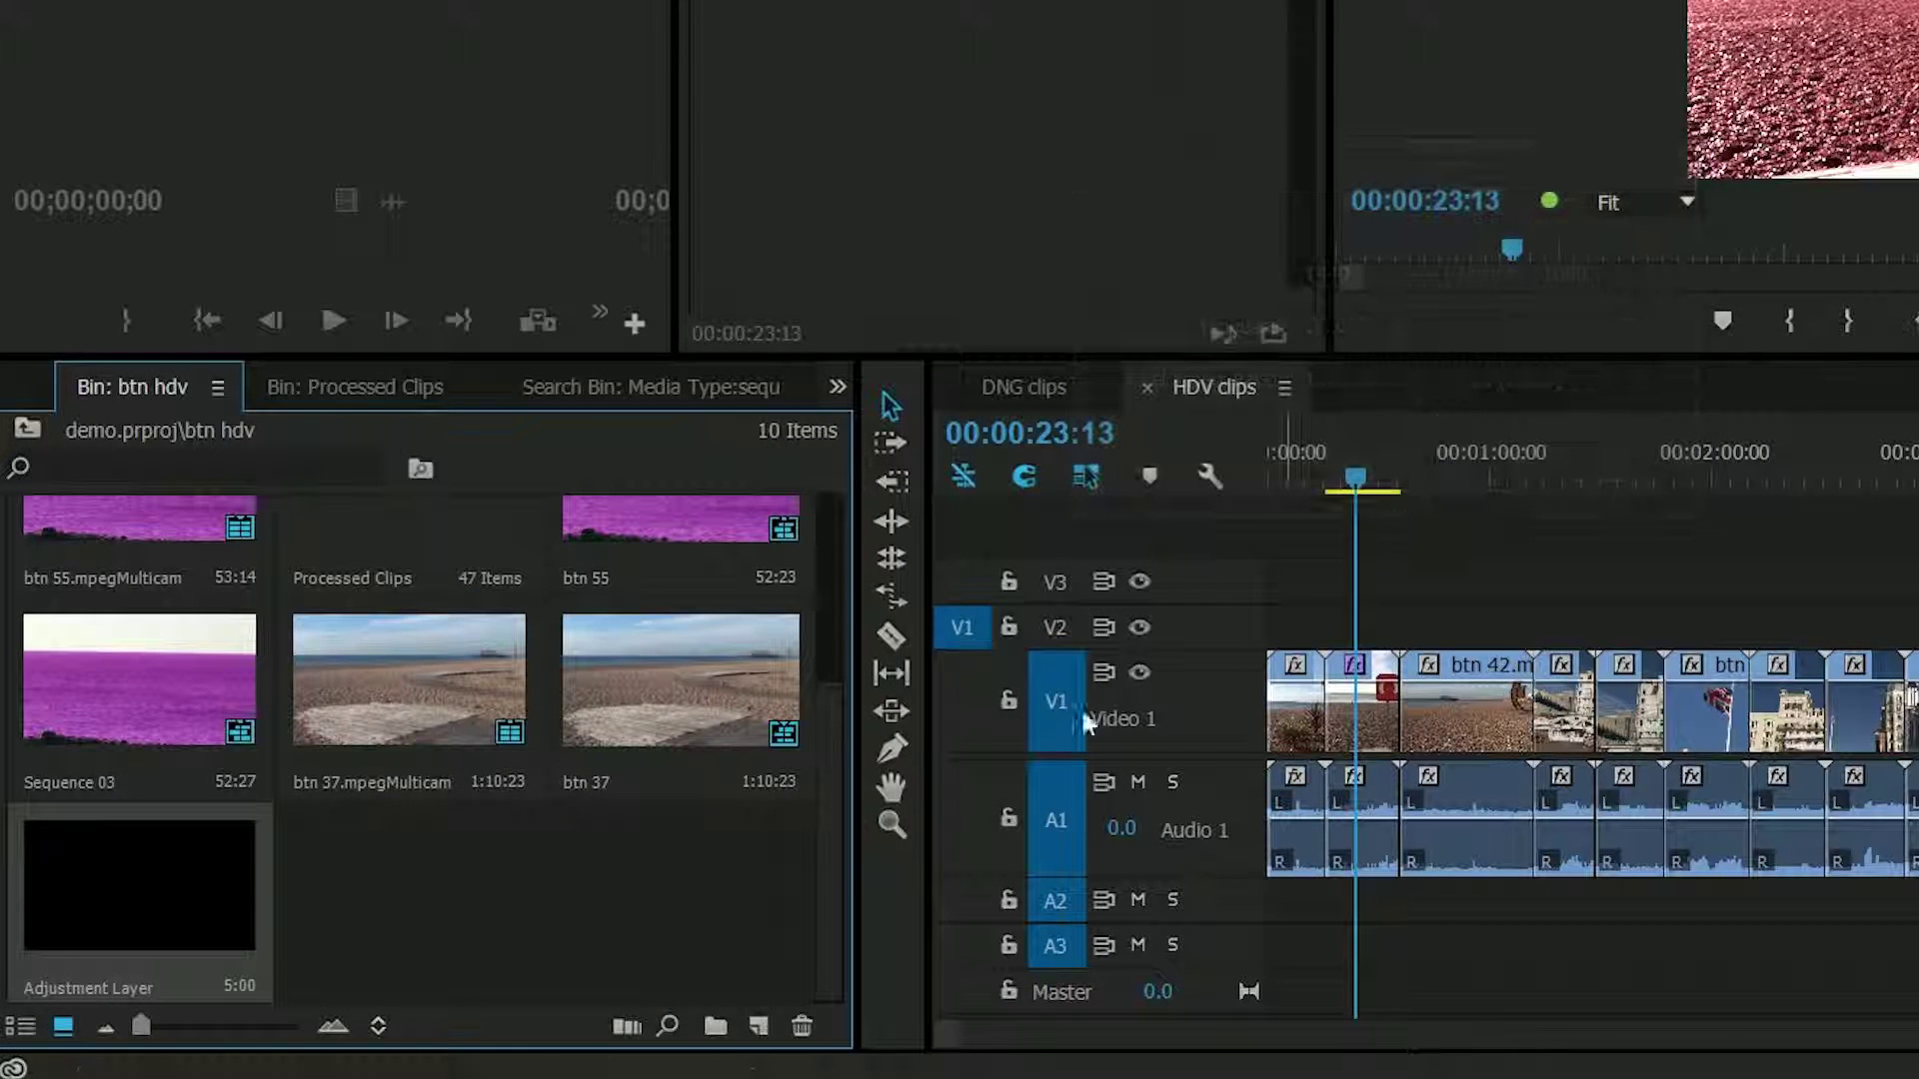
Place the adjustment layer on track V2 above the clips and move the playhead to 00:01:02:17.
left_click_drag(250, 874, 1911, 640)
left_click(1400, 478)
left_click_drag(1494, 464, 1499, 469)
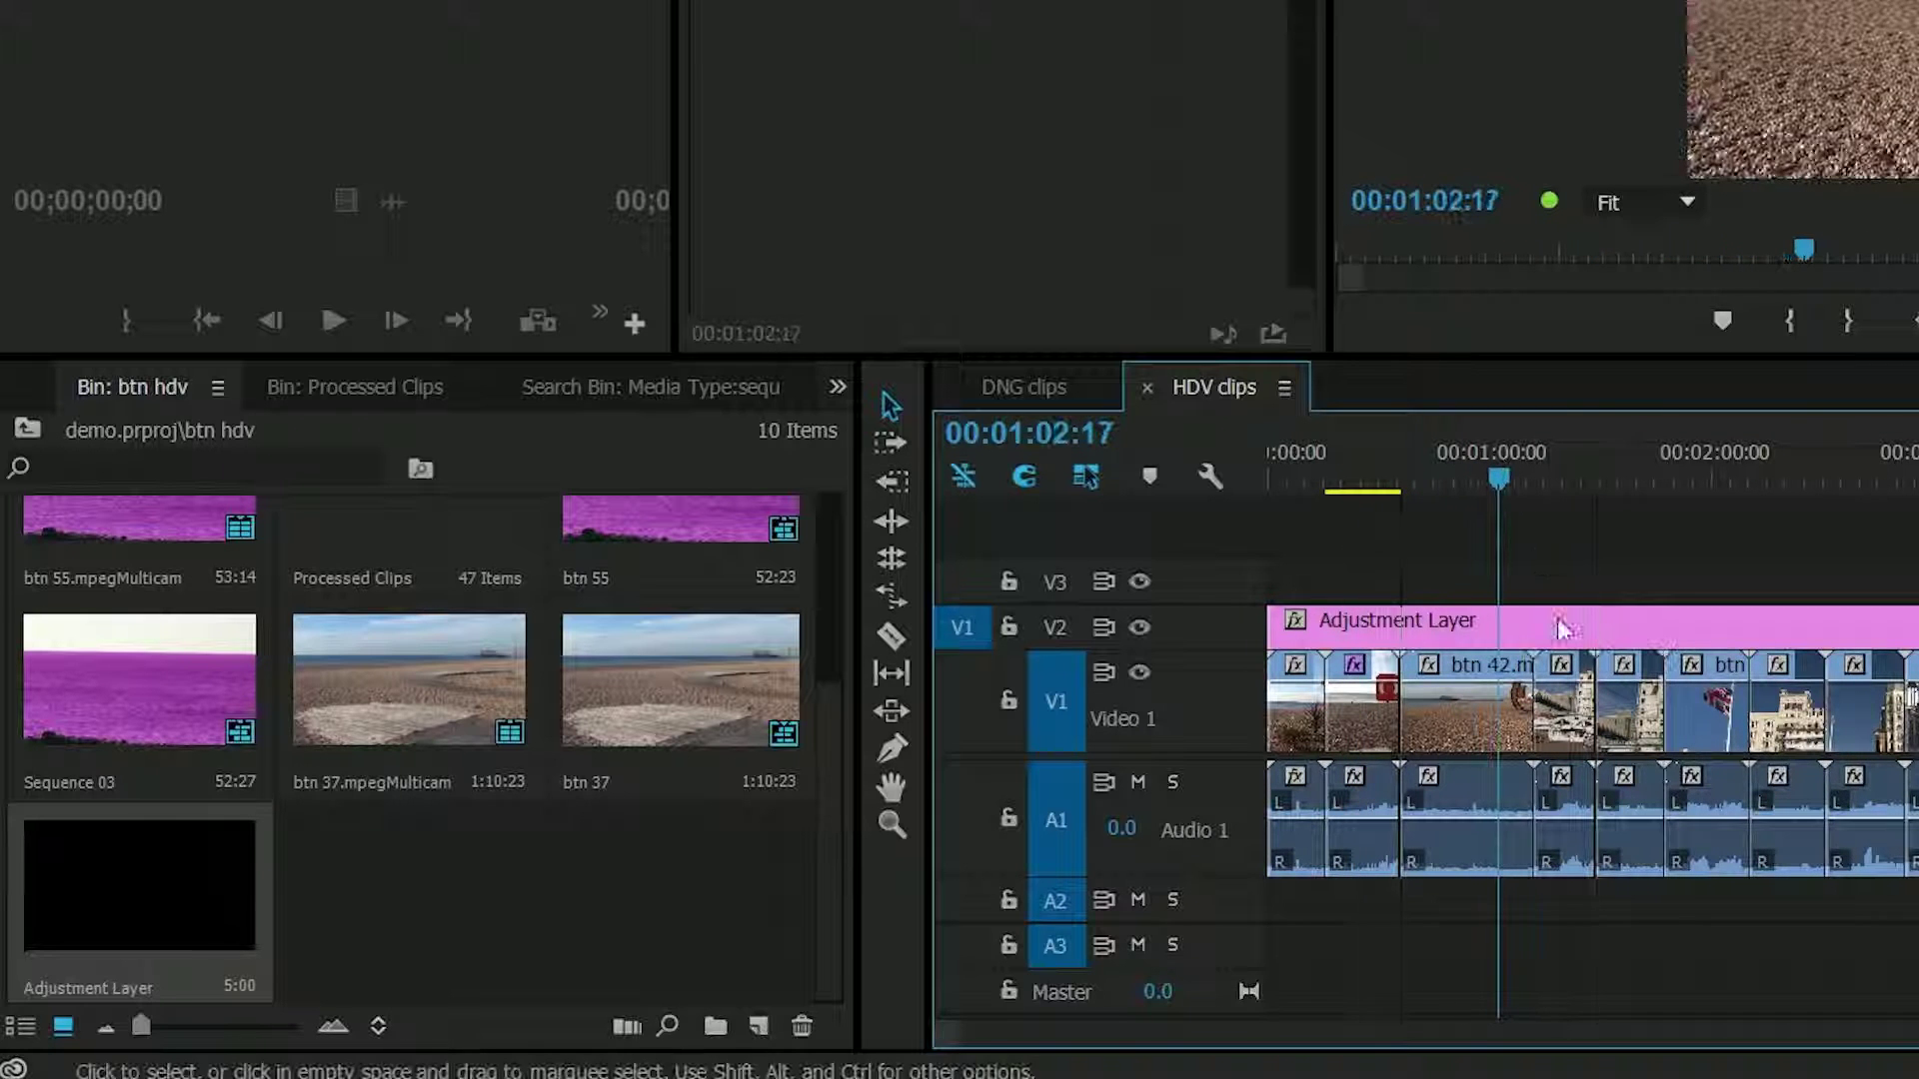
Save the project and send the sequence with its adjustment layer to Adobe SpeedGrade through Direct Link.
left_click(30, 0)
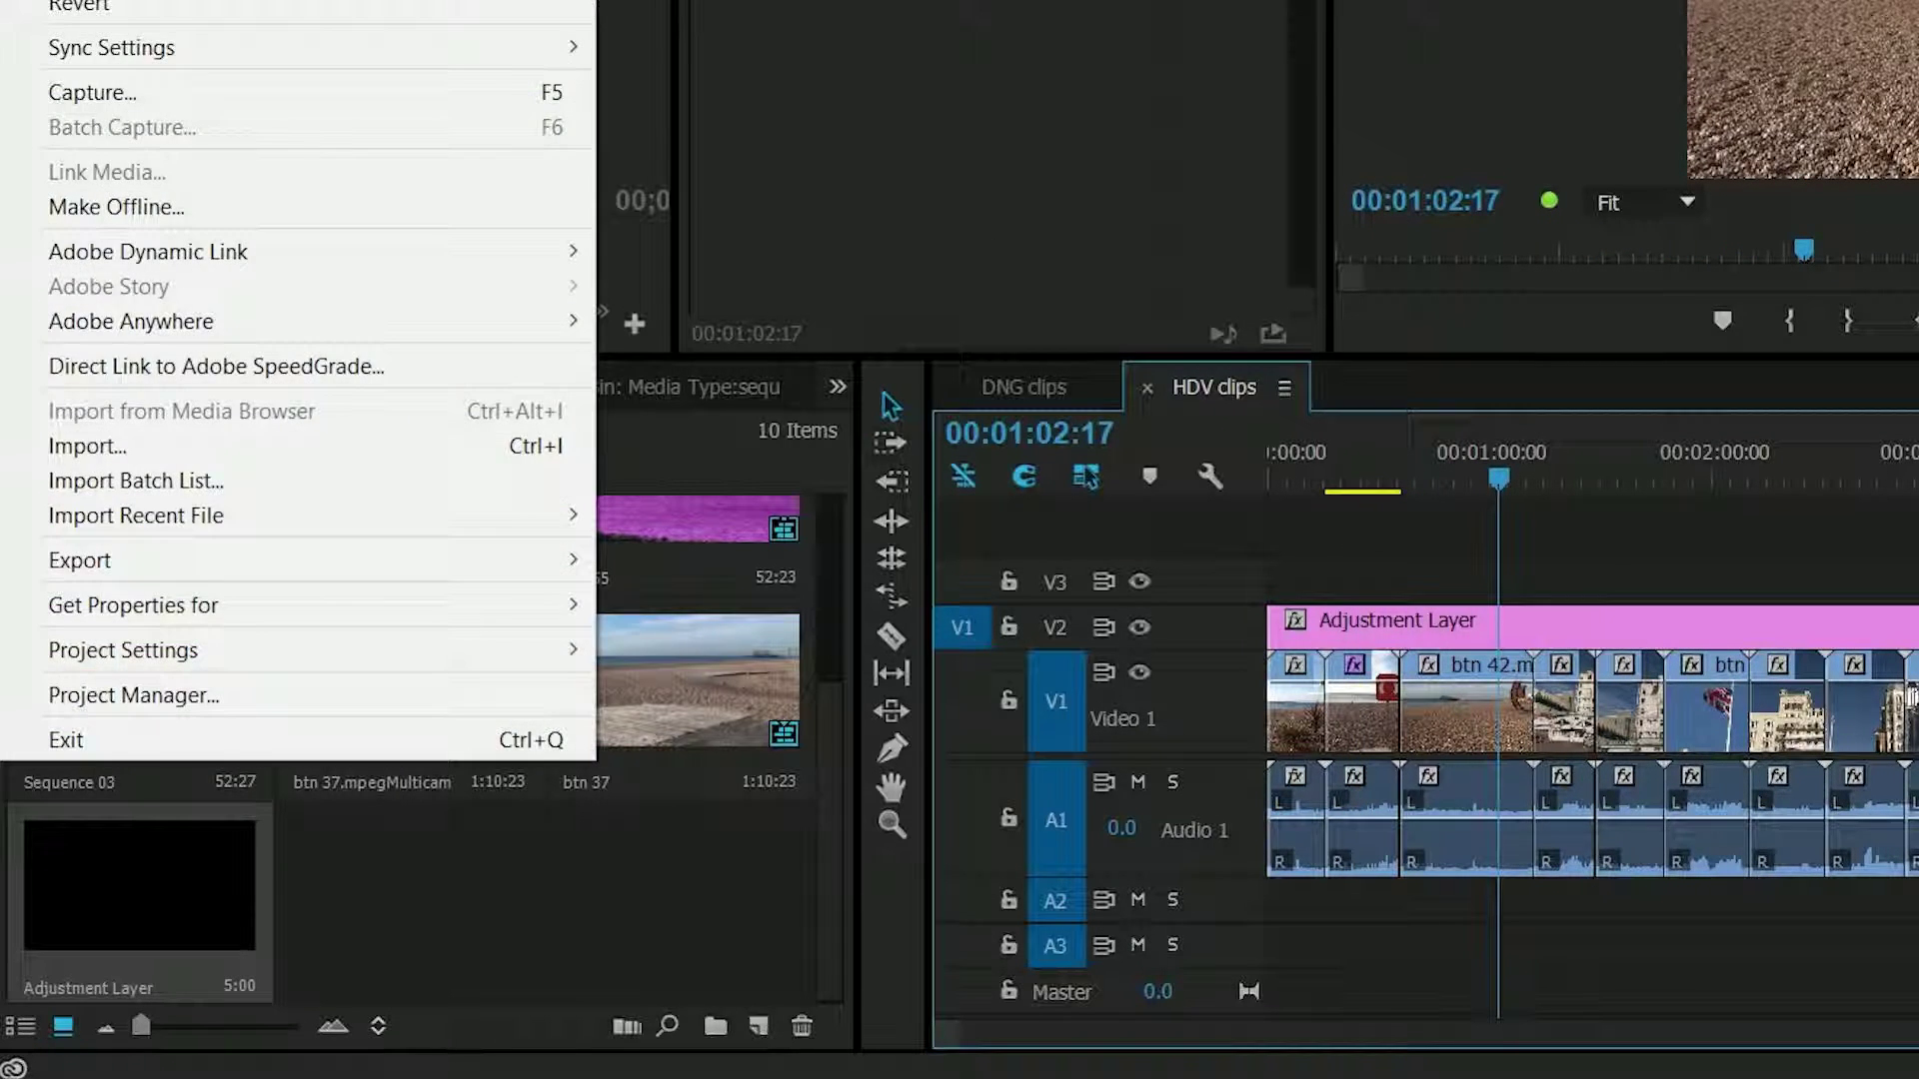
left_click(216, 372)
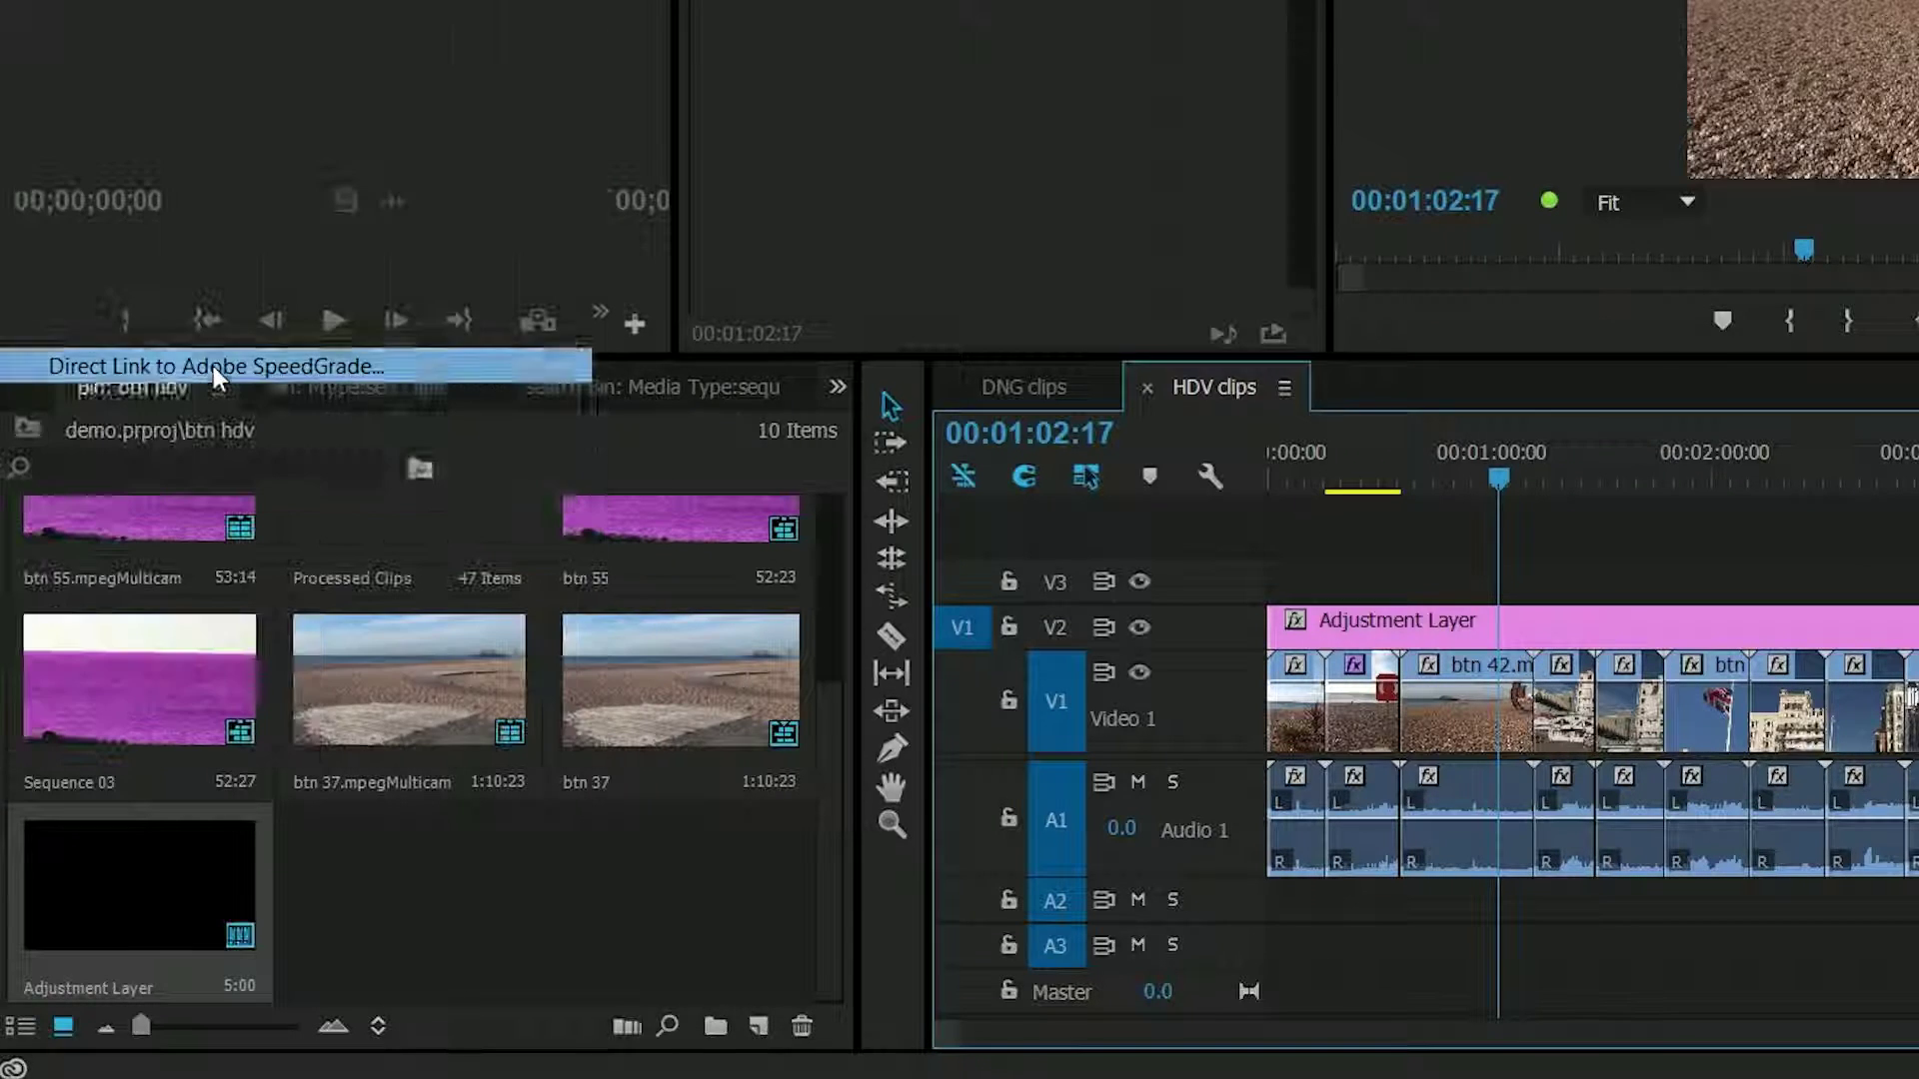
left_click(1452, 381)
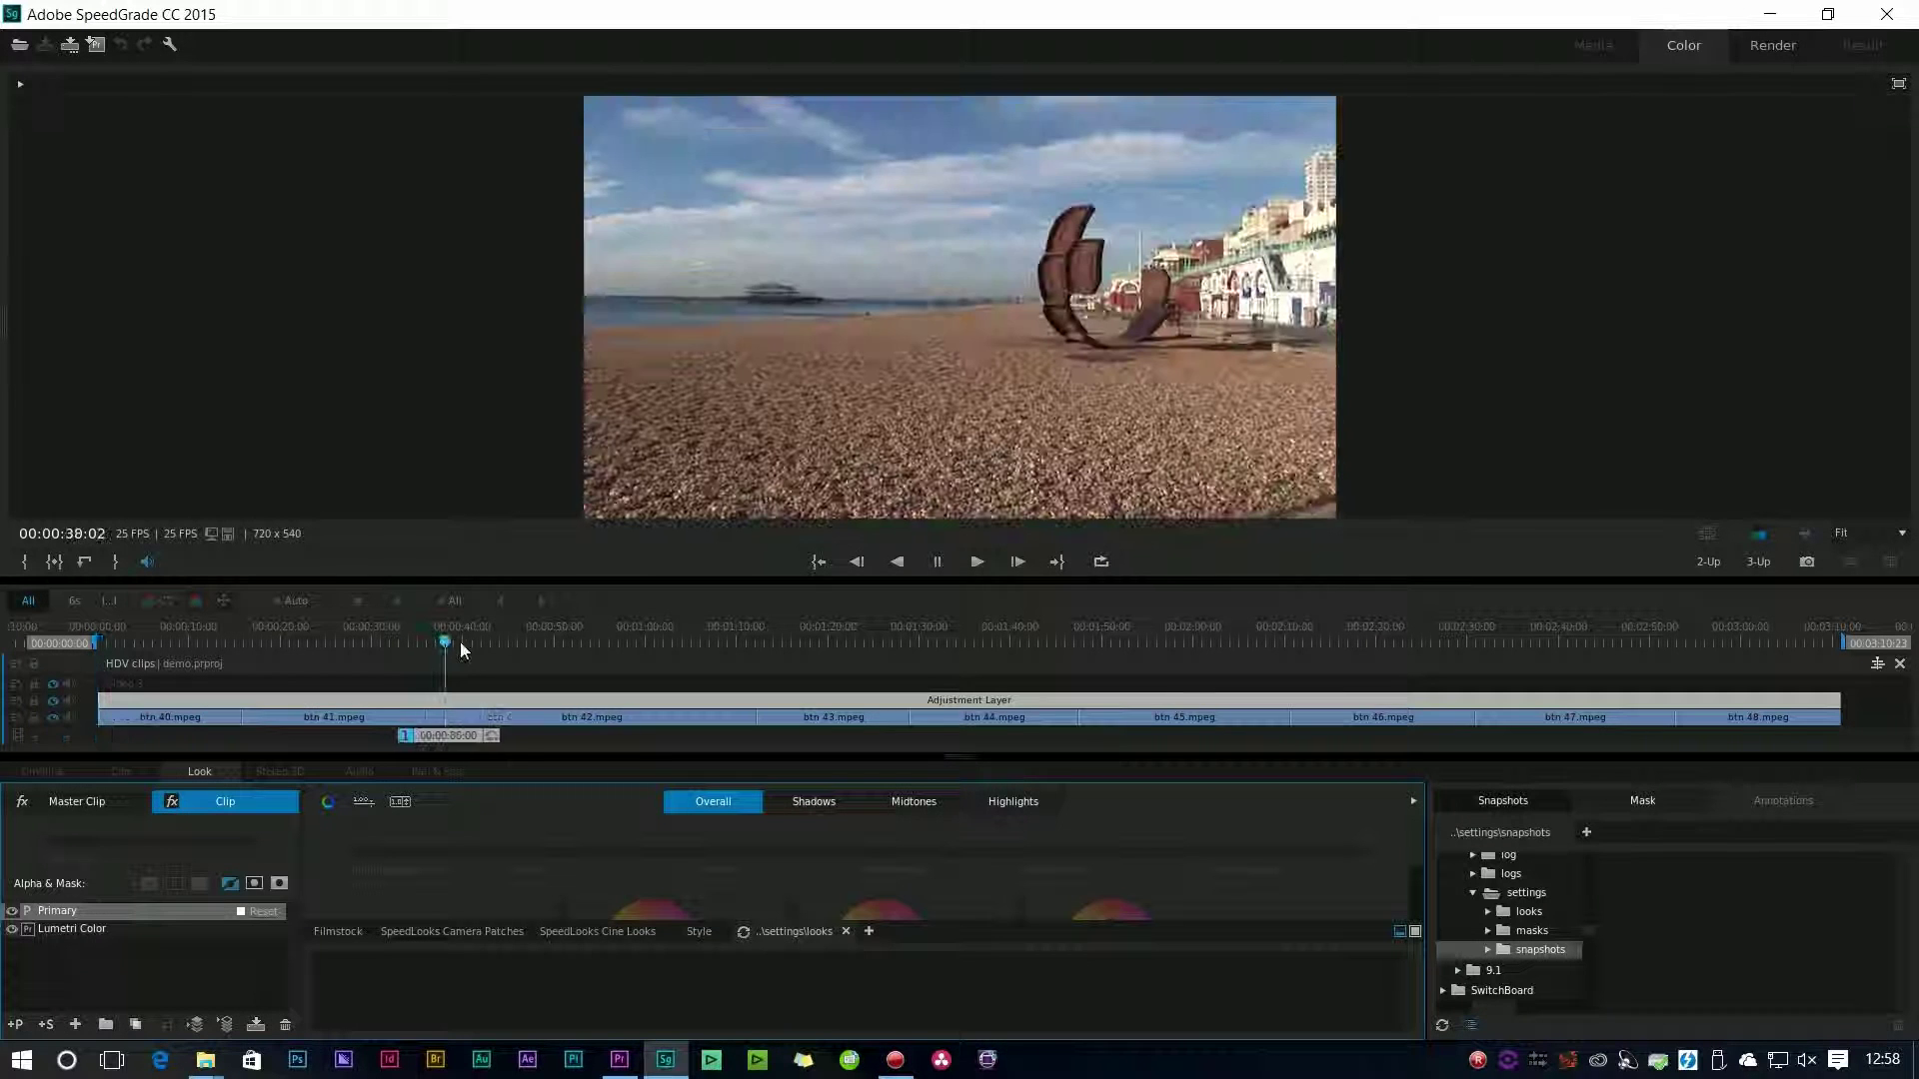
Move the playhead to 00:00:53:19 and add the BleachBypass film effect to the adjustment layer.
left_click_drag(434, 640, 473, 640)
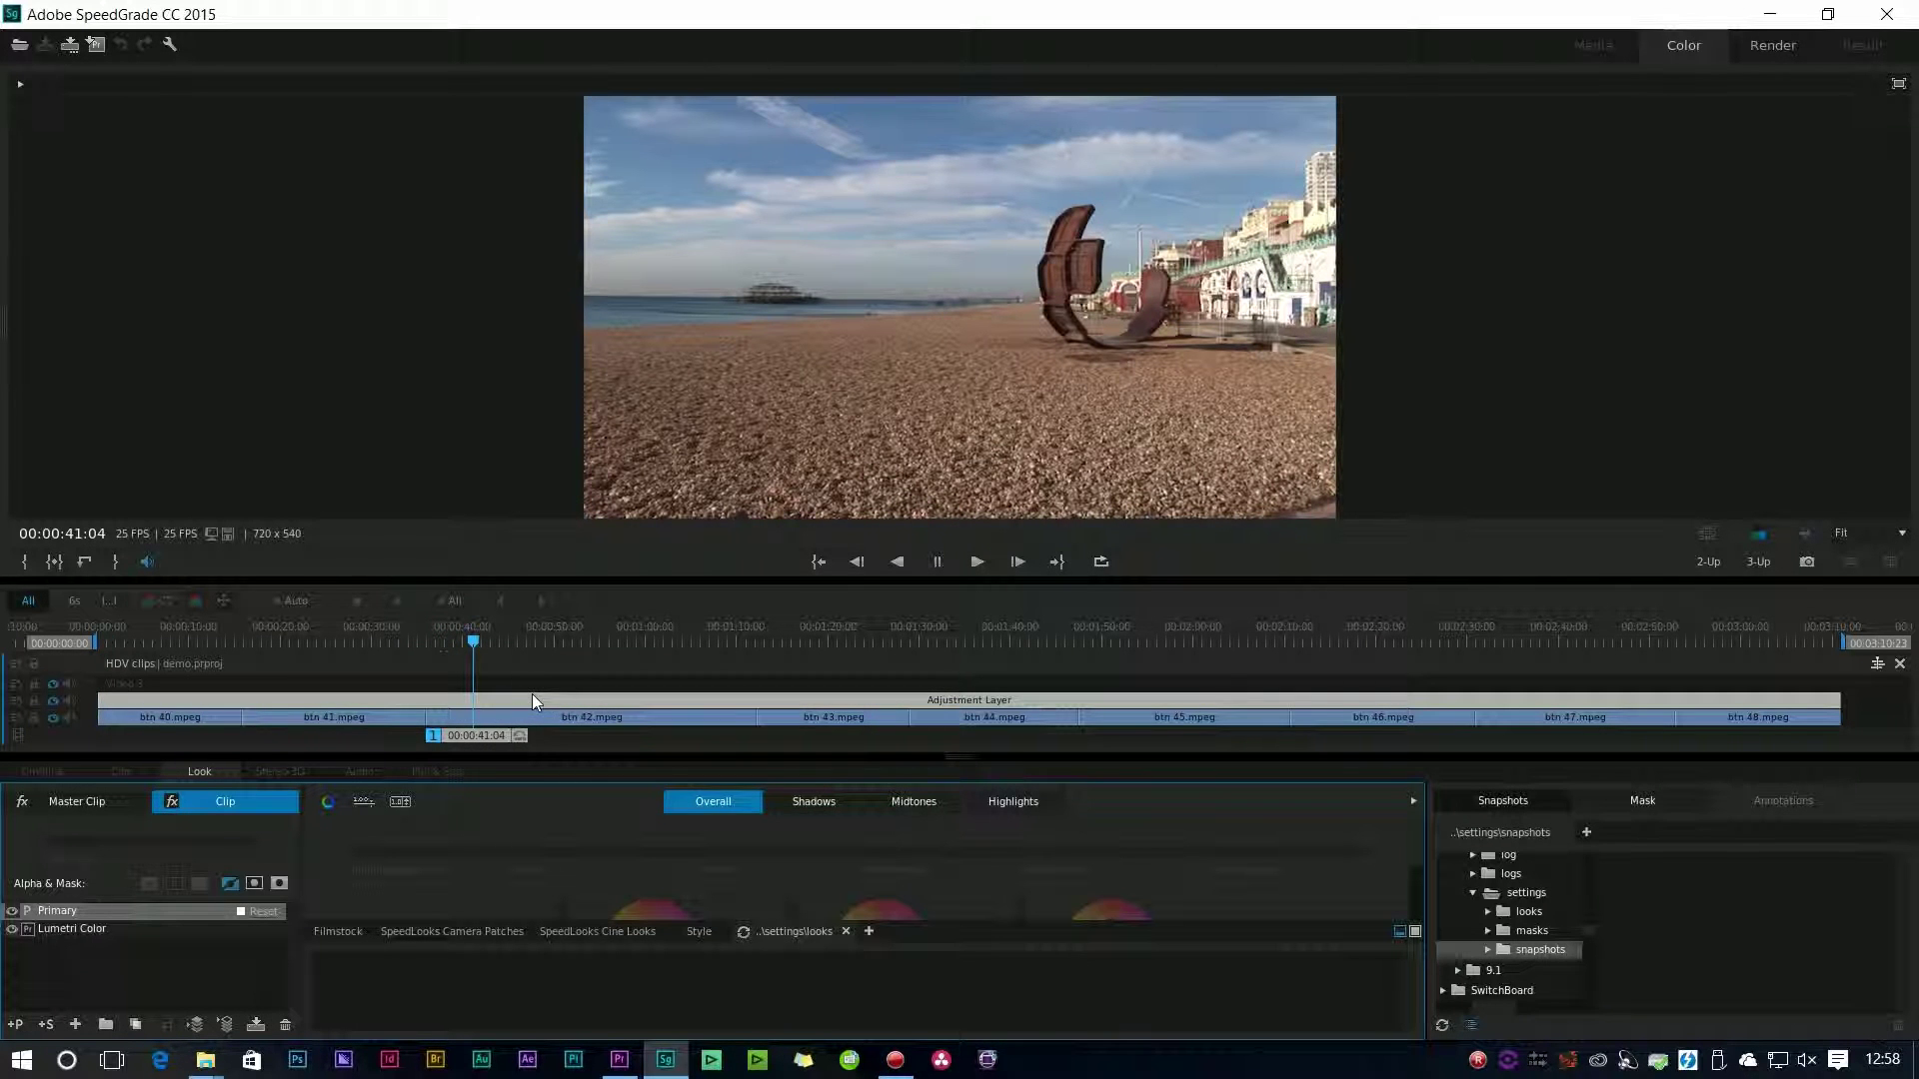
left_click_drag(475, 645, 590, 651)
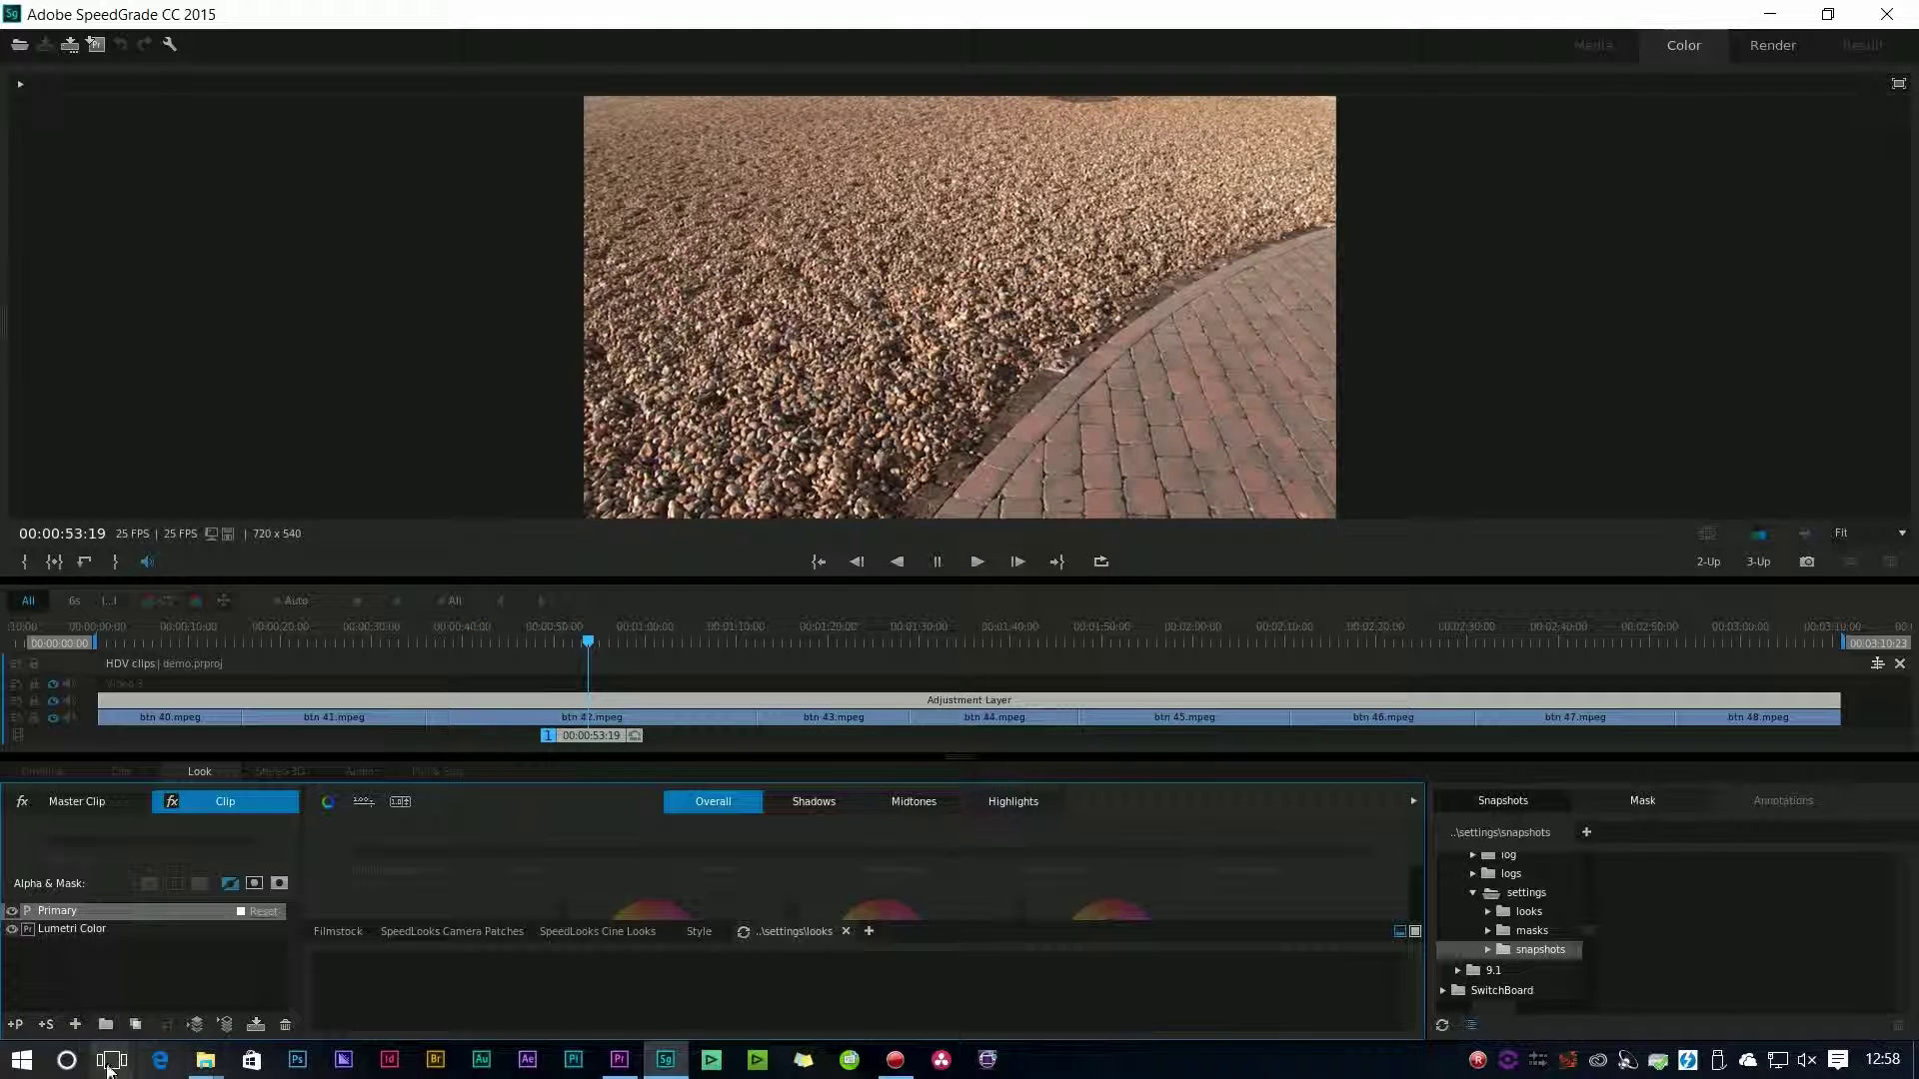
left_click(75, 1024)
left_click(148, 926)
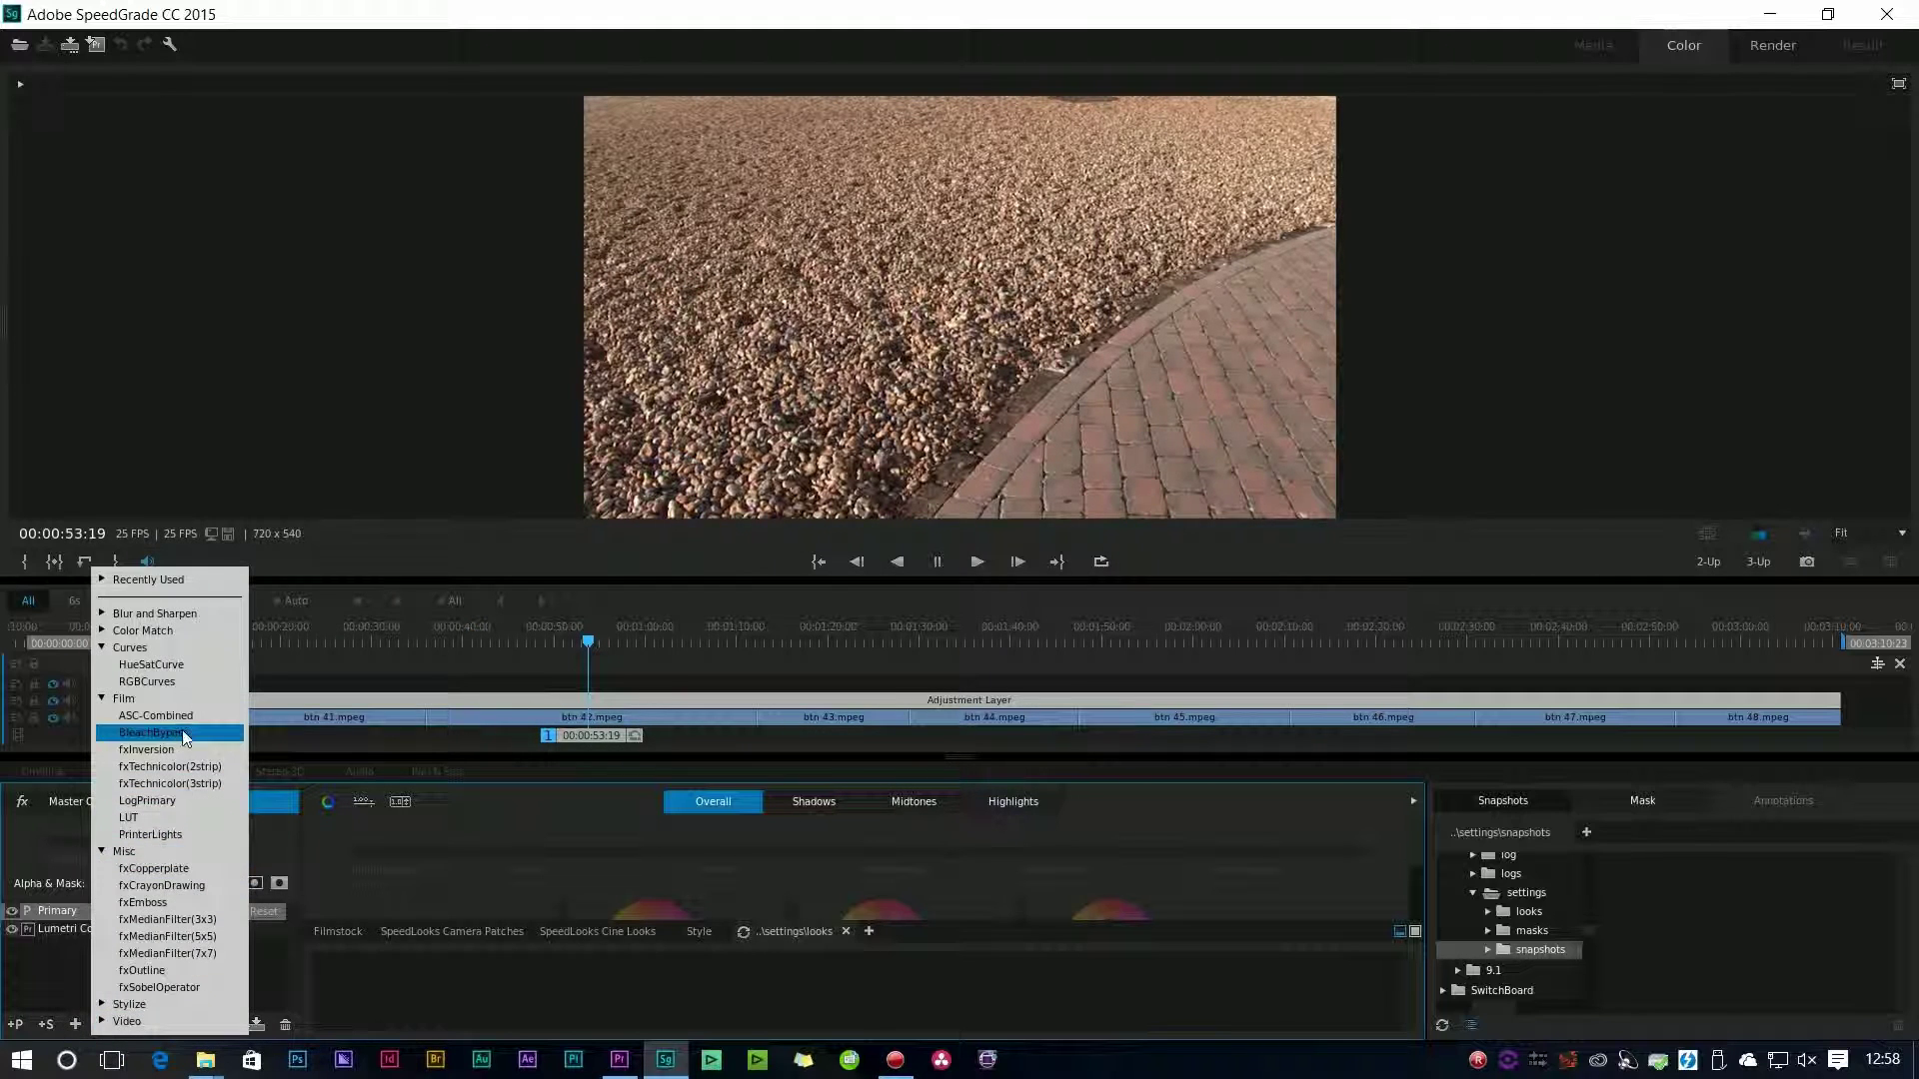
left_click(182, 732)
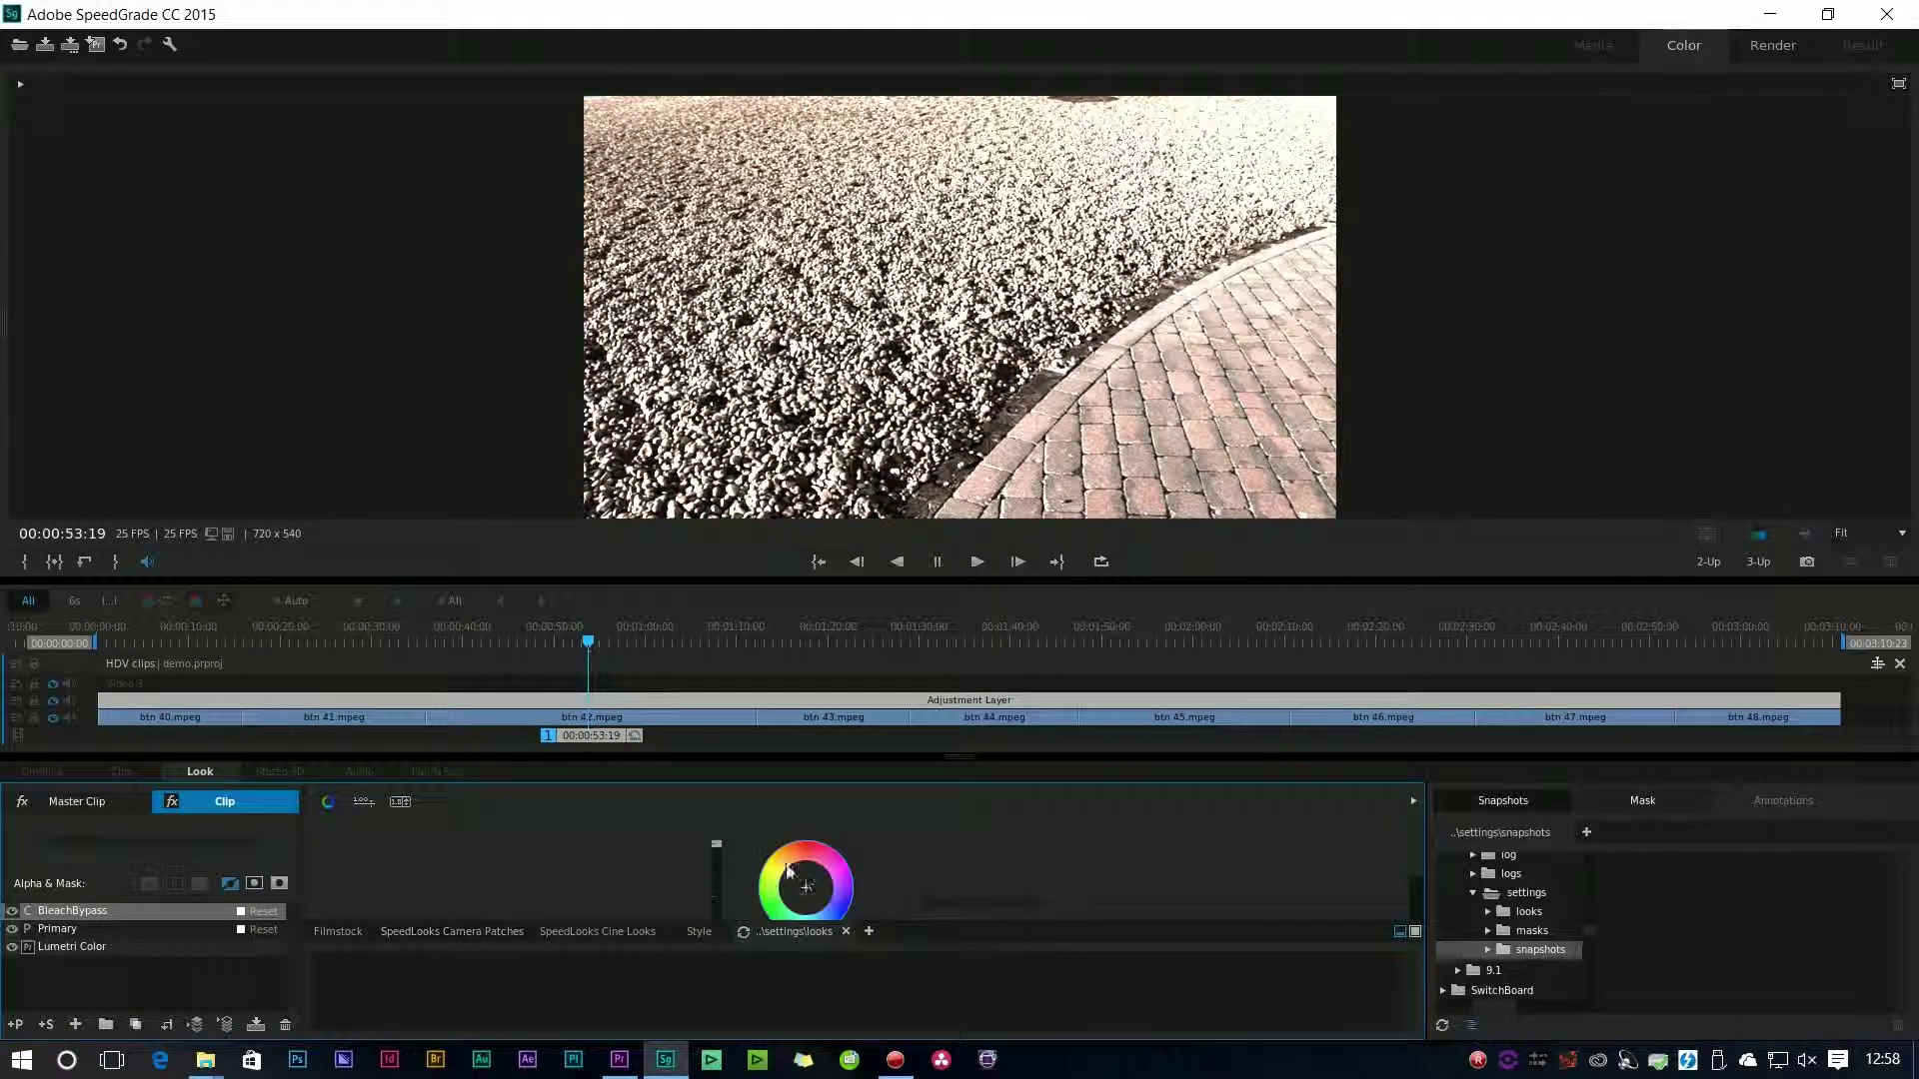
Tint the adjustment layer's Primary grade toward magenta with the overall color wheels and check it over btn 41.mpeg.
left_click(47, 930)
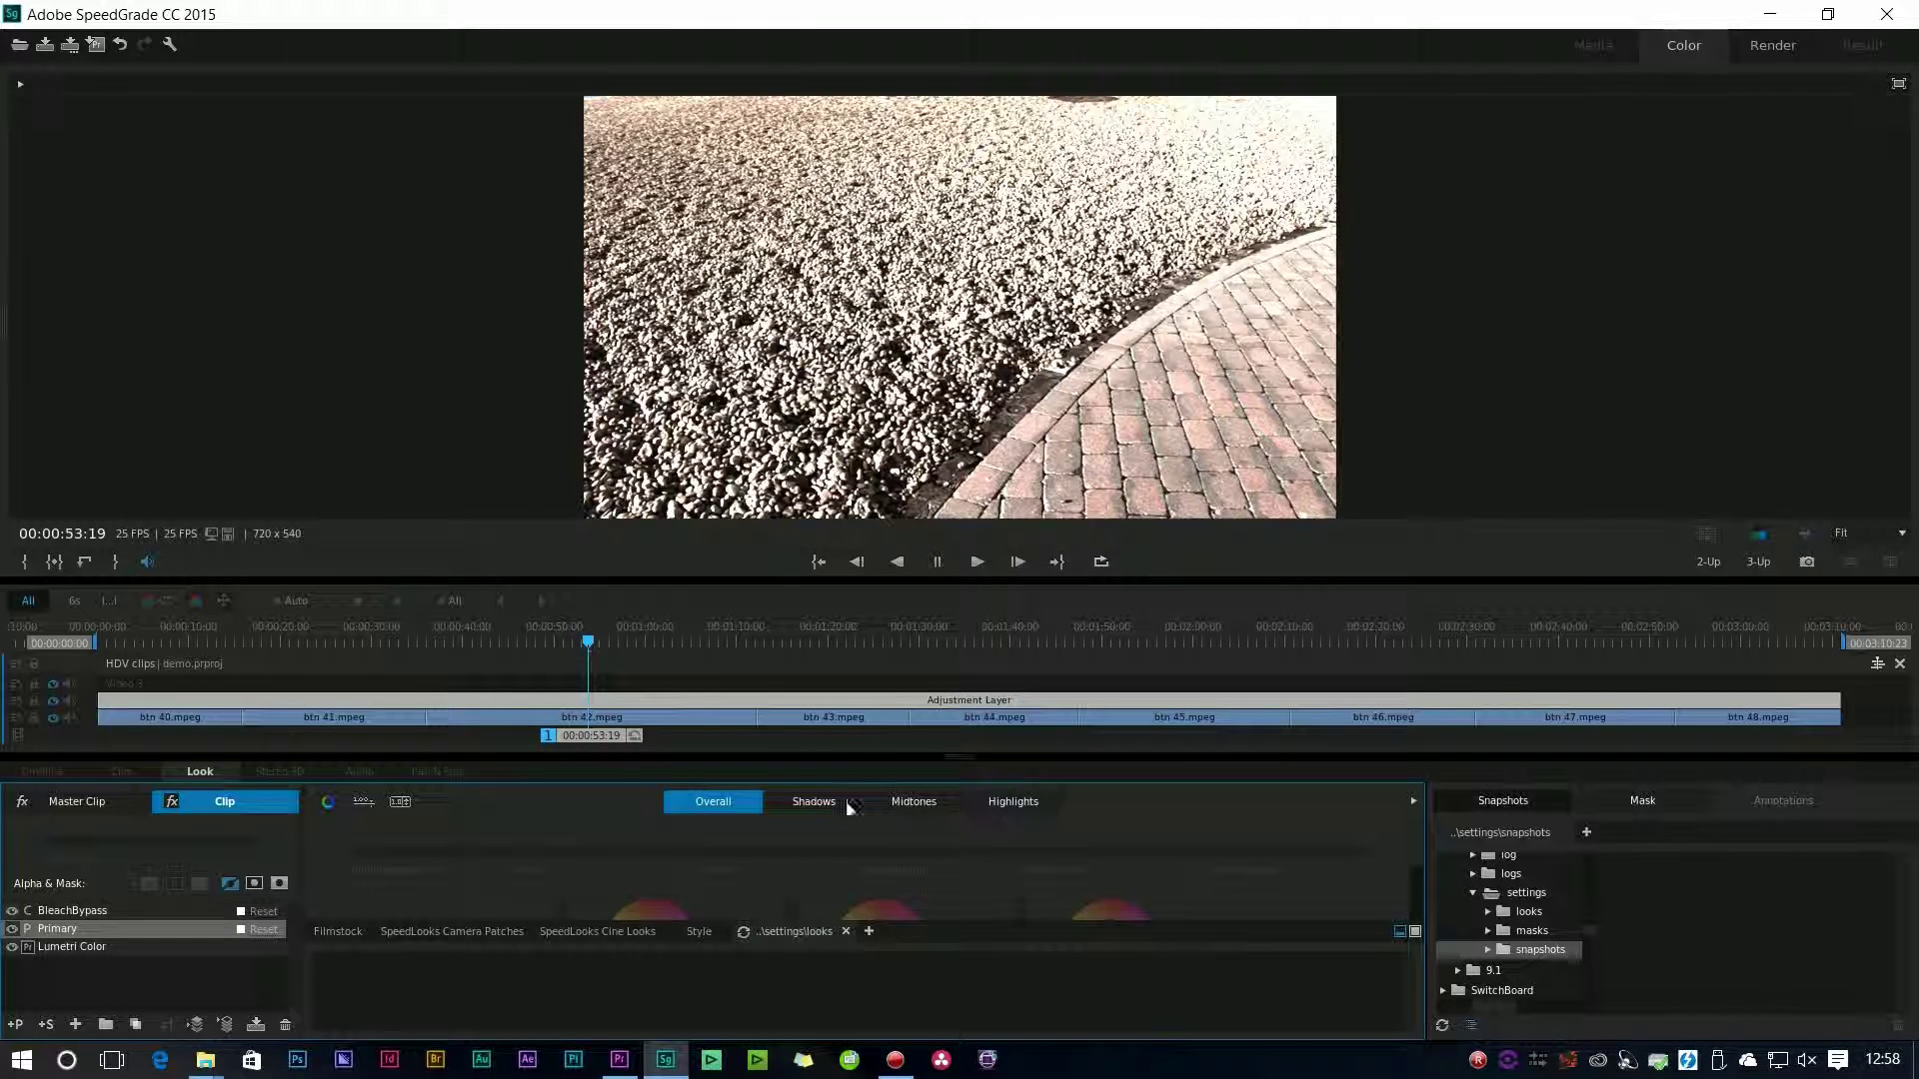
left_click(1400, 932)
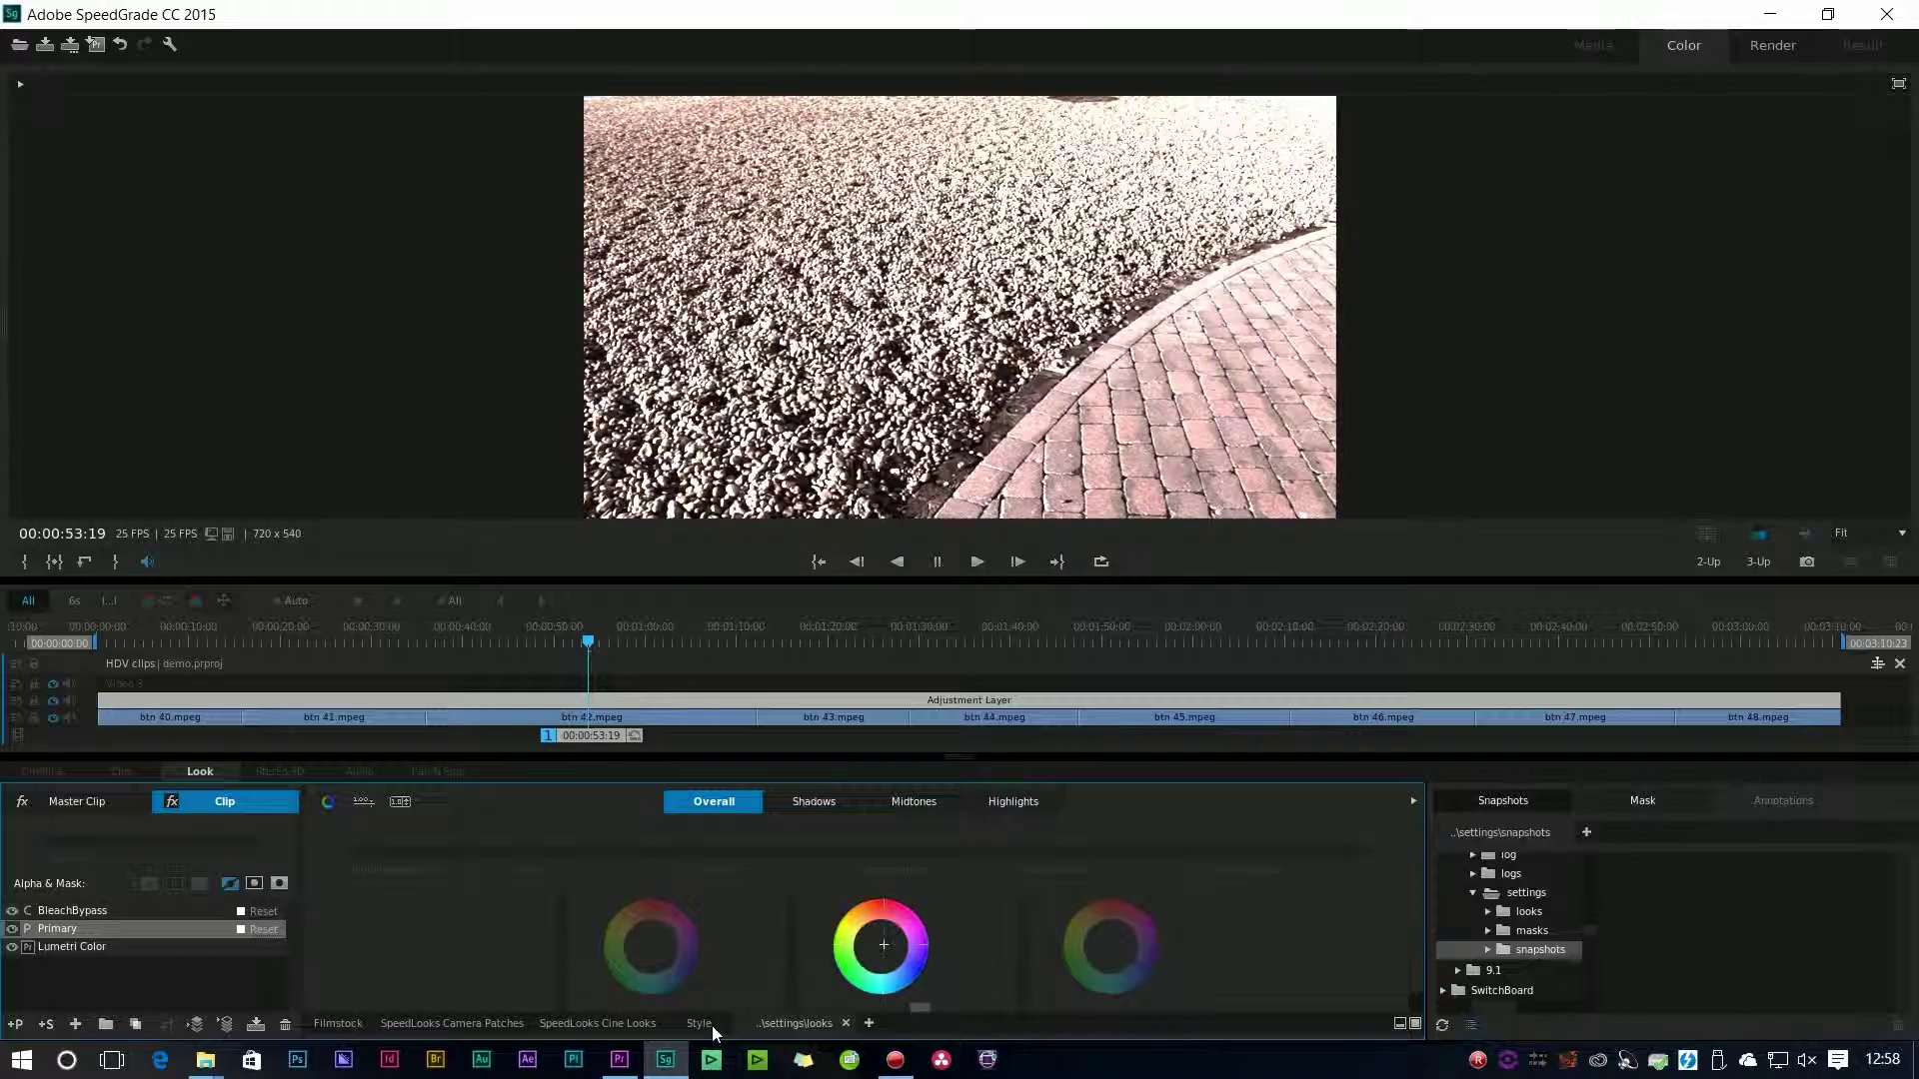
left_click_drag(588, 645, 311, 648)
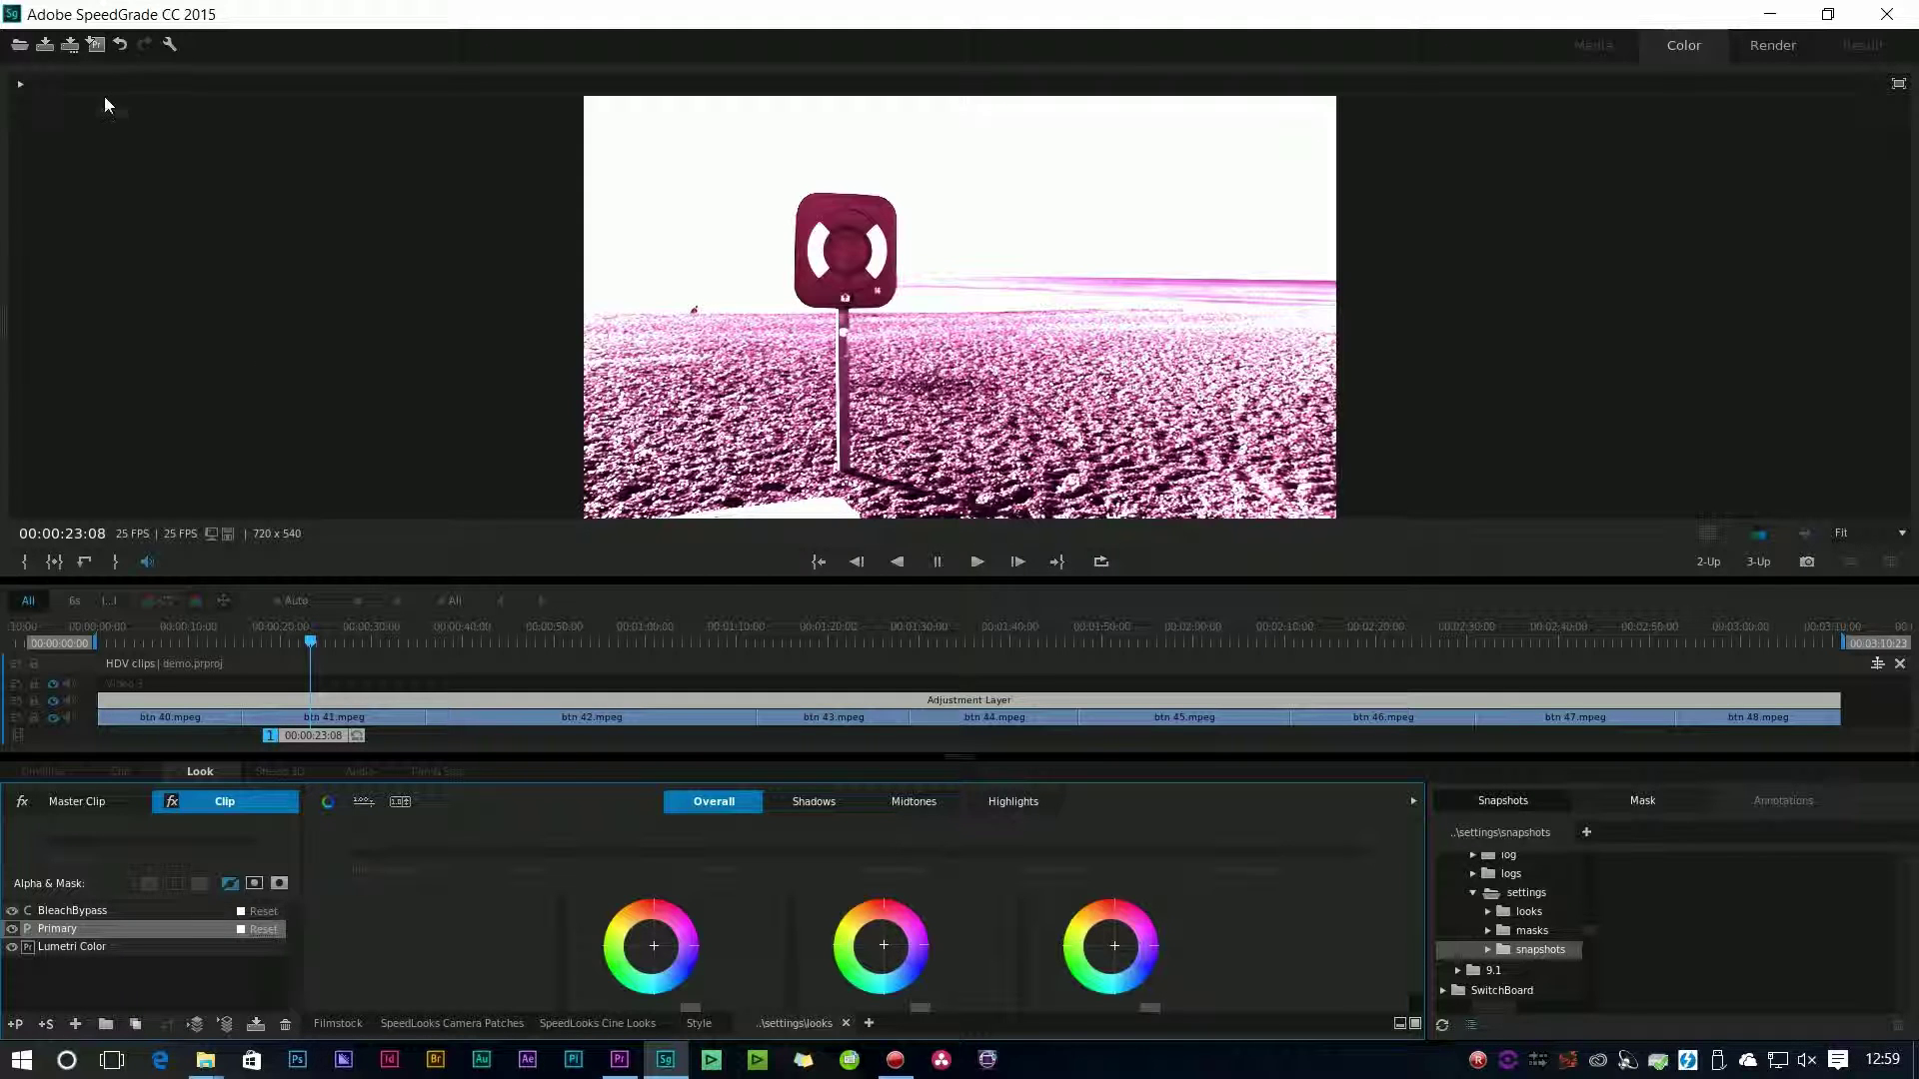
Save the grade back to Premiere Pro through Direct Link and check the adjustment layer's look over btn 41.mpeg and btn 42.mpeg.
left_click(98, 46)
left_click(884, 562)
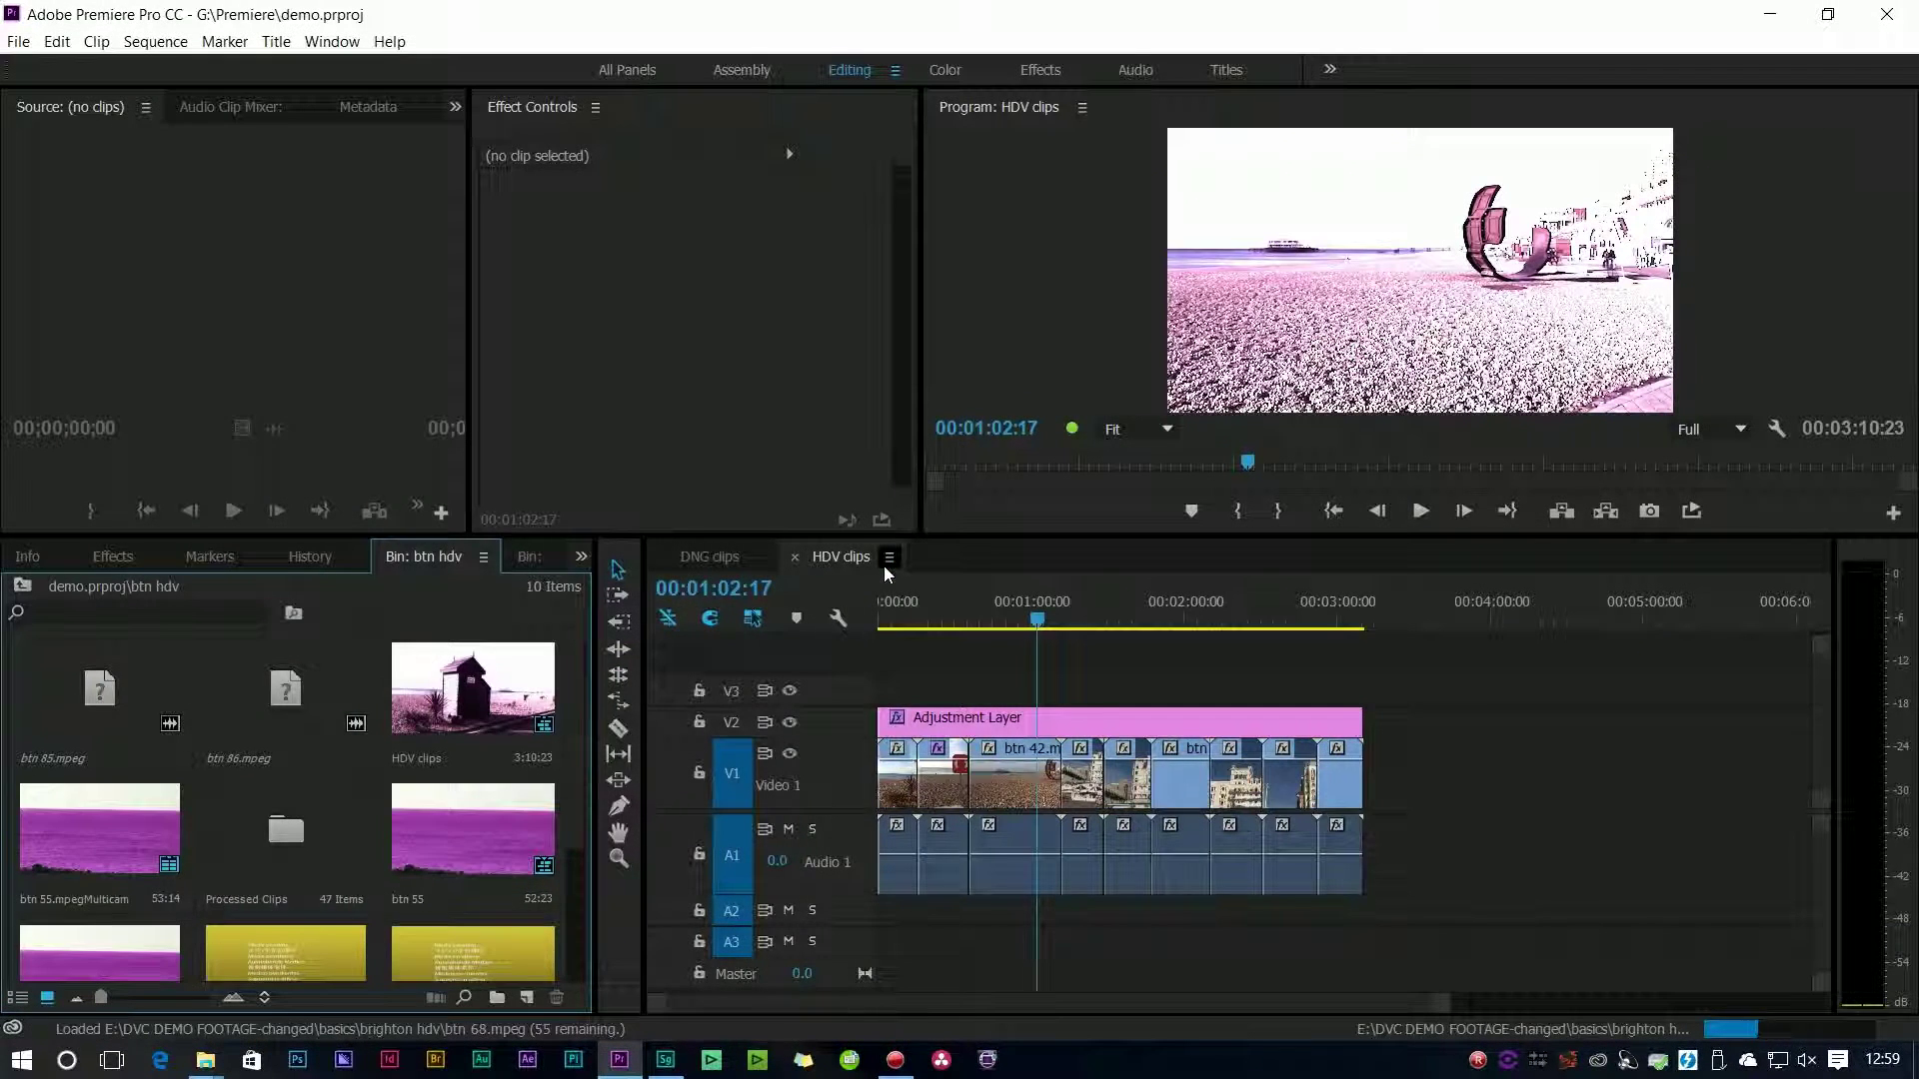
left_click_drag(1034, 605, 940, 634)
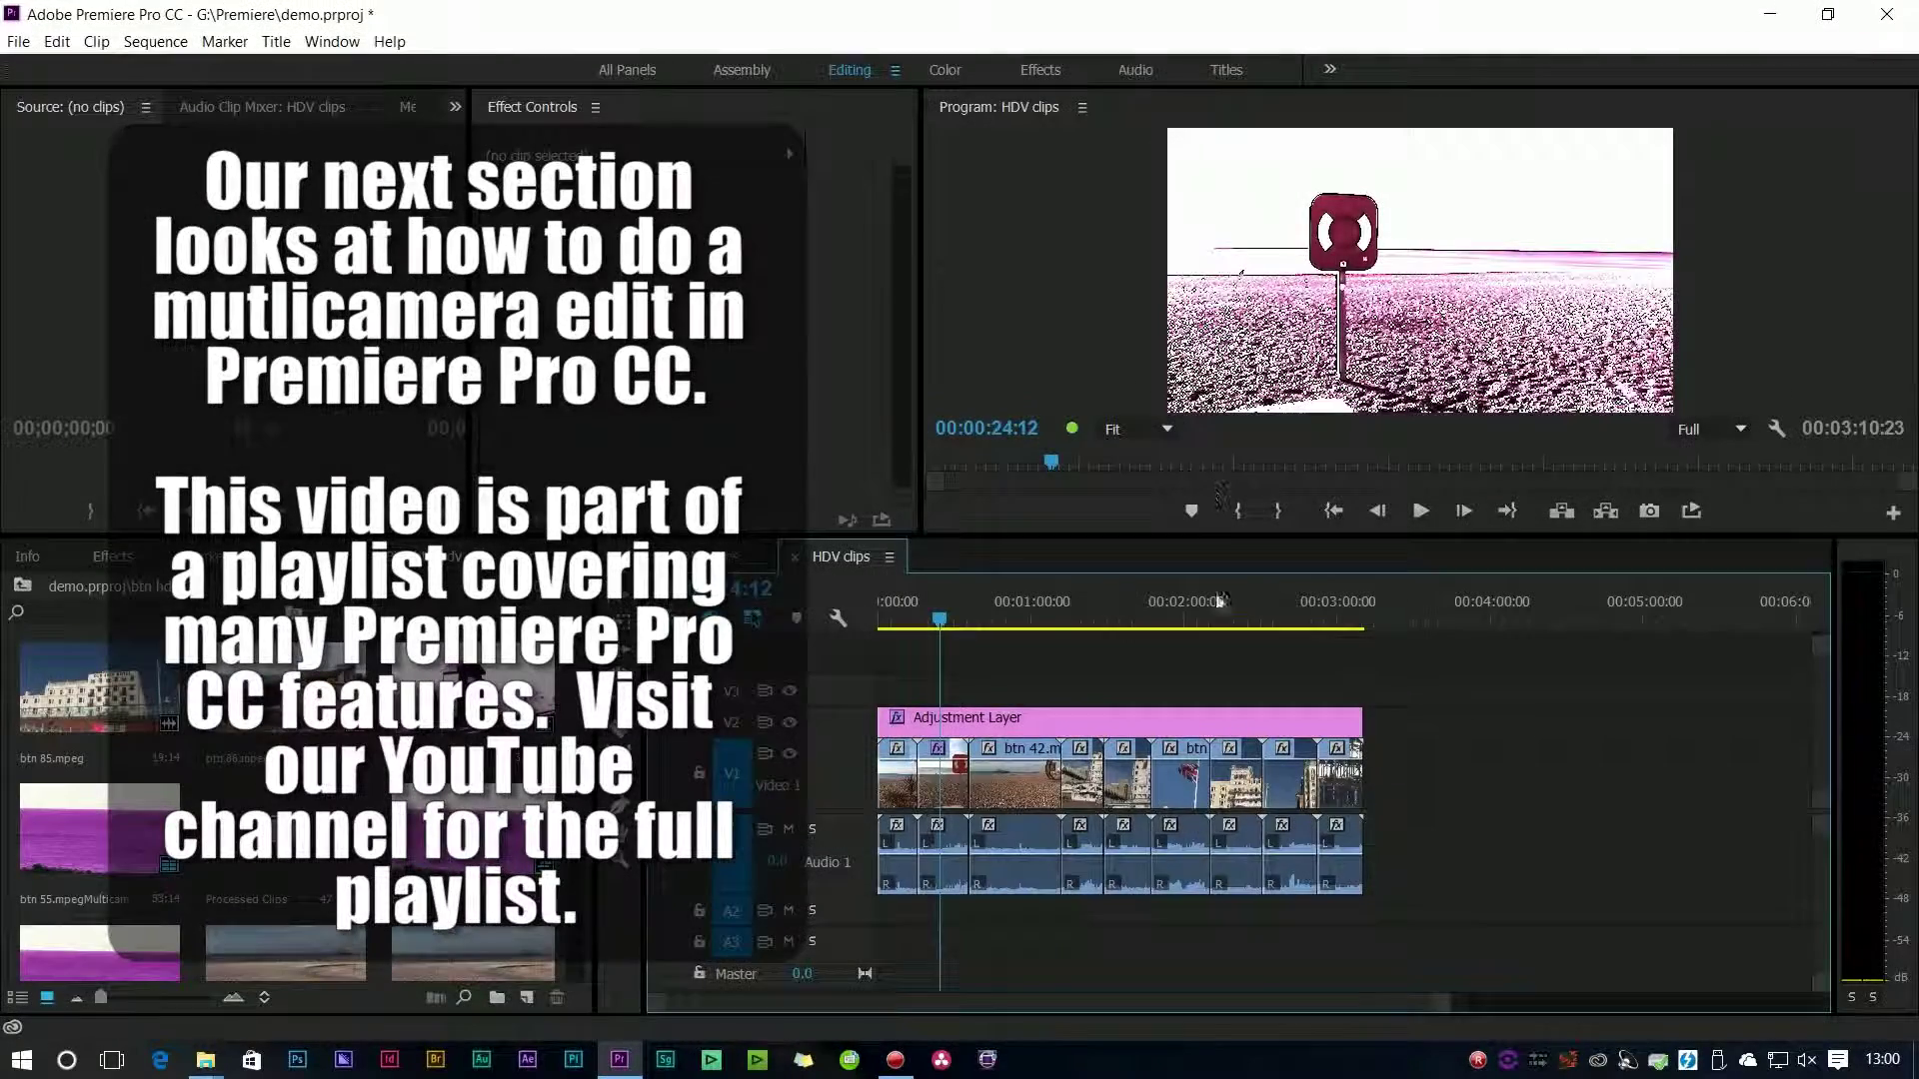
left_click(968, 612)
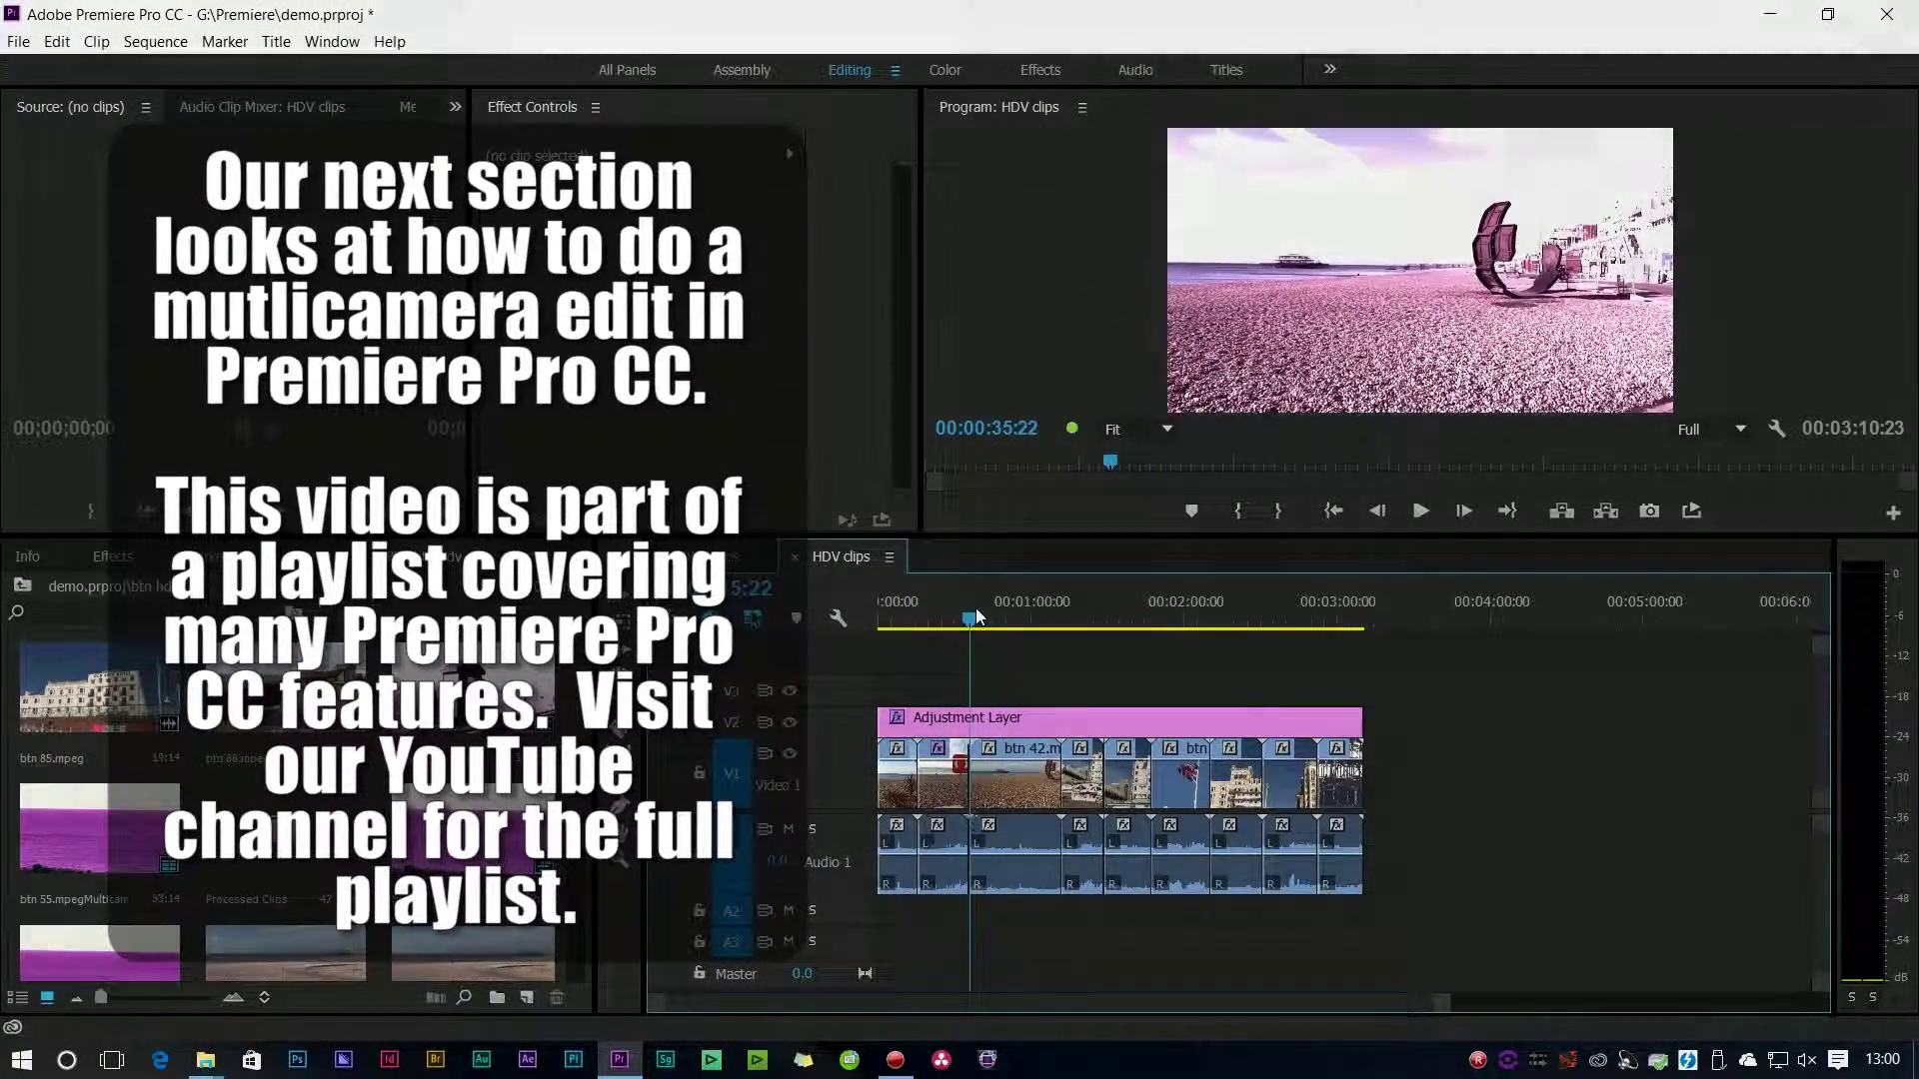
left_click(20, 42)
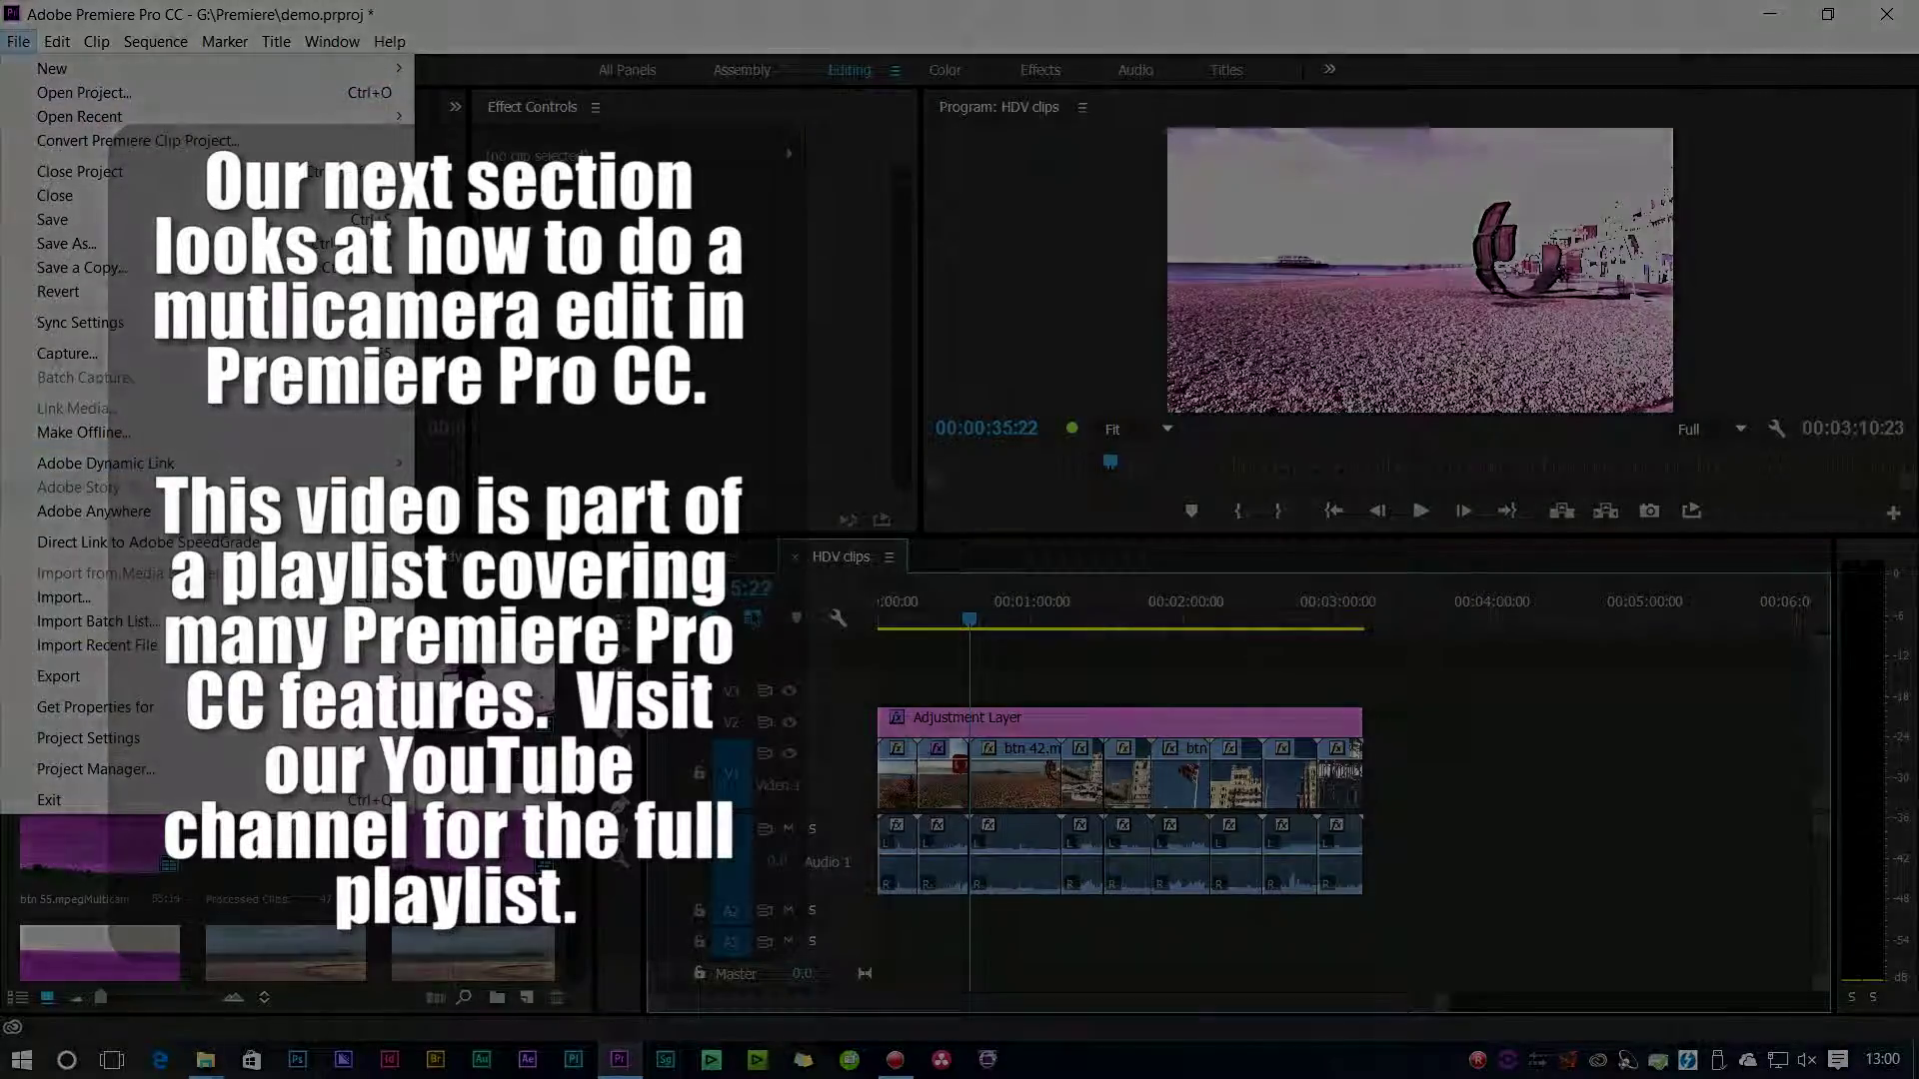